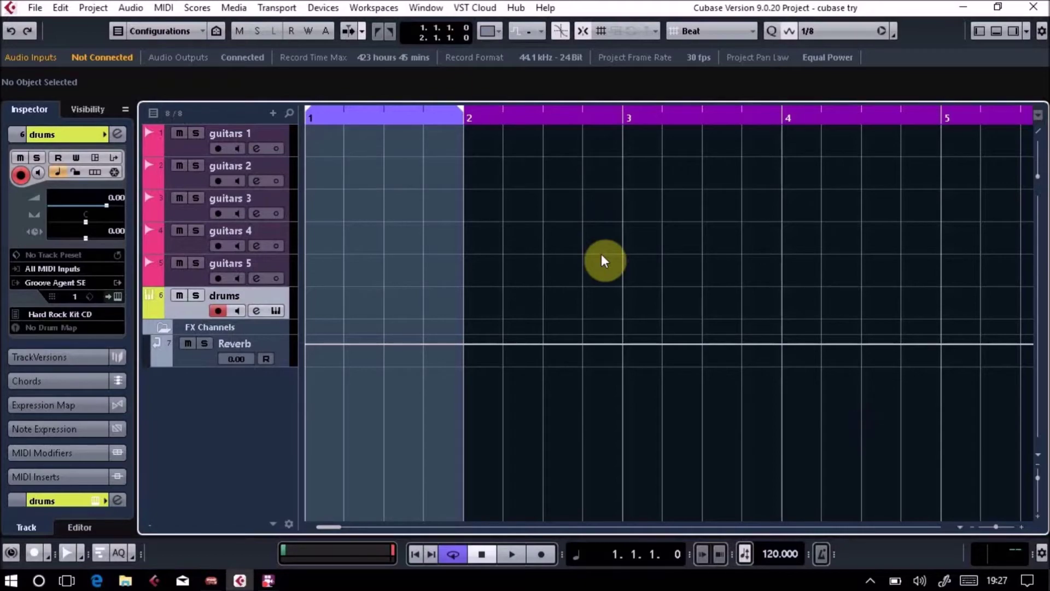
- Preview 05 - Vocals.wav and 18 vocals.wav in MediaBay, then stop the preview and close MediaBay
key("F5")
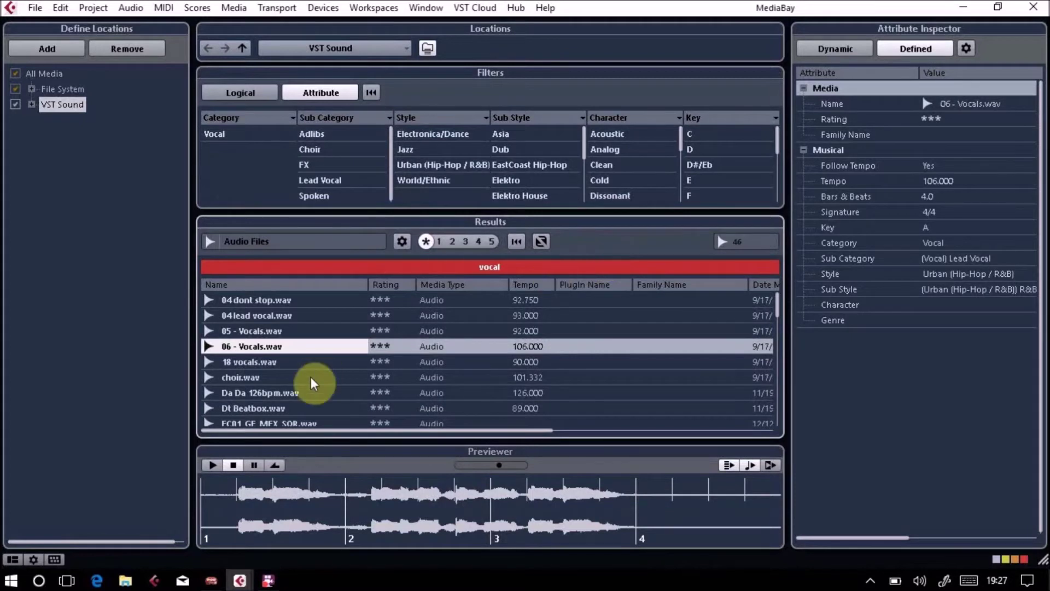
left_click(287, 332)
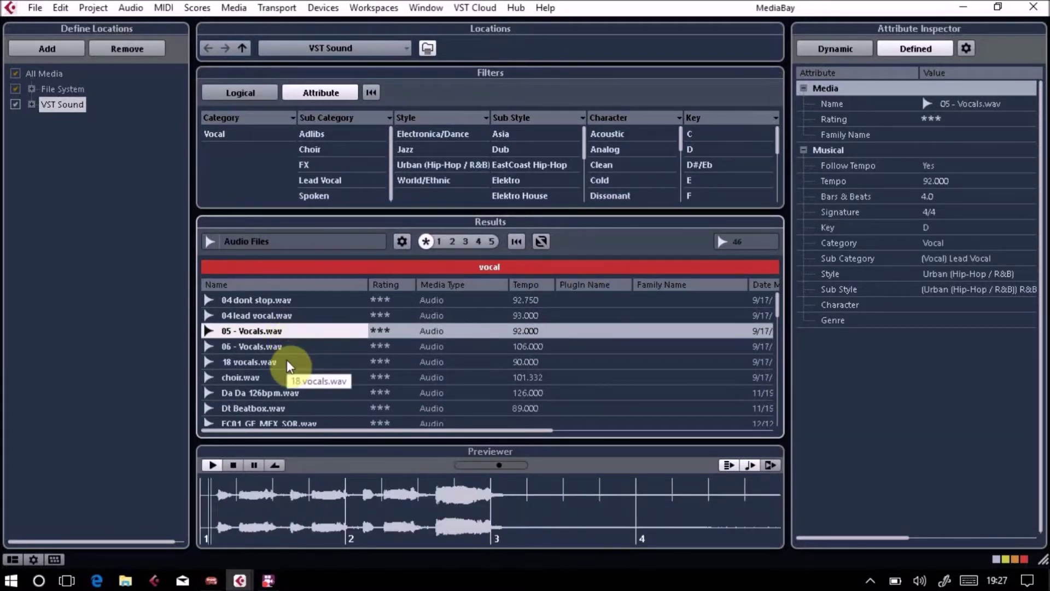
left_click(287, 360)
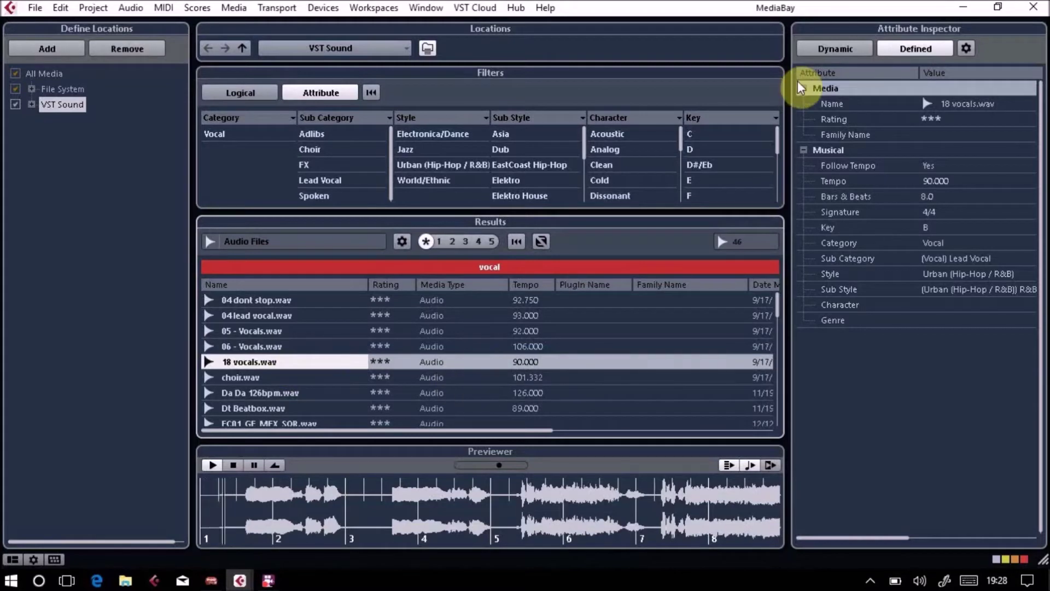
key("space")
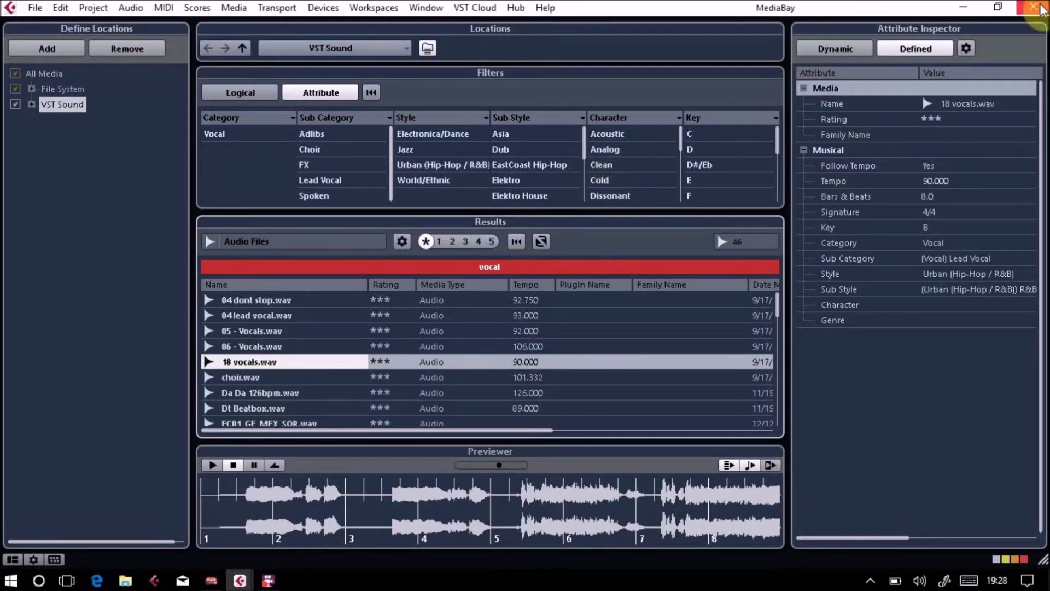
left_click(1034, 8)
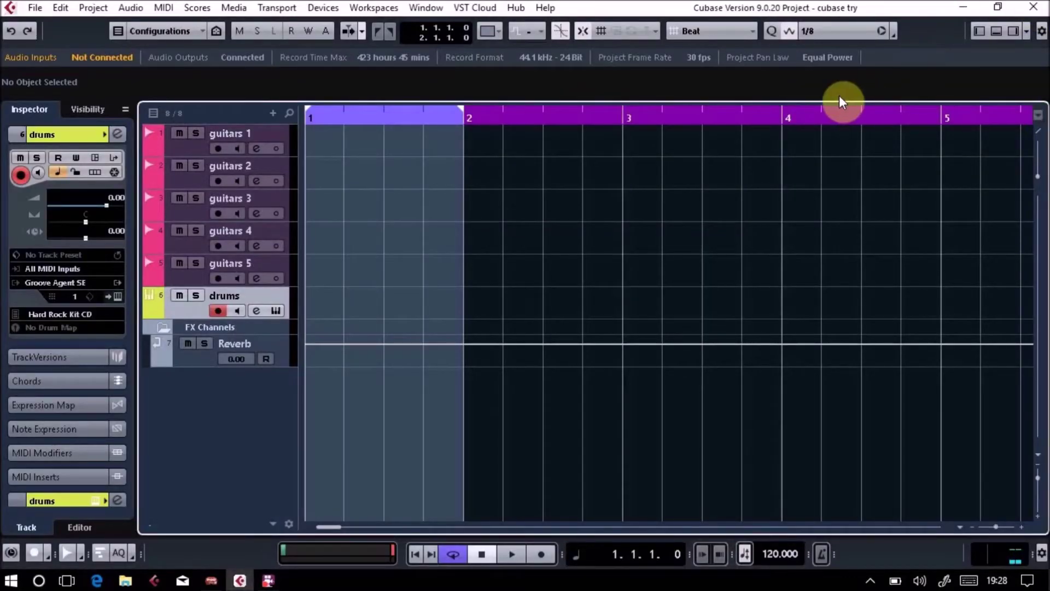
- Extend the cycle to bar 5 and insert 18 vocals.wav from MediaBay as a new audio track
left_click_drag(465, 116, 942, 114)
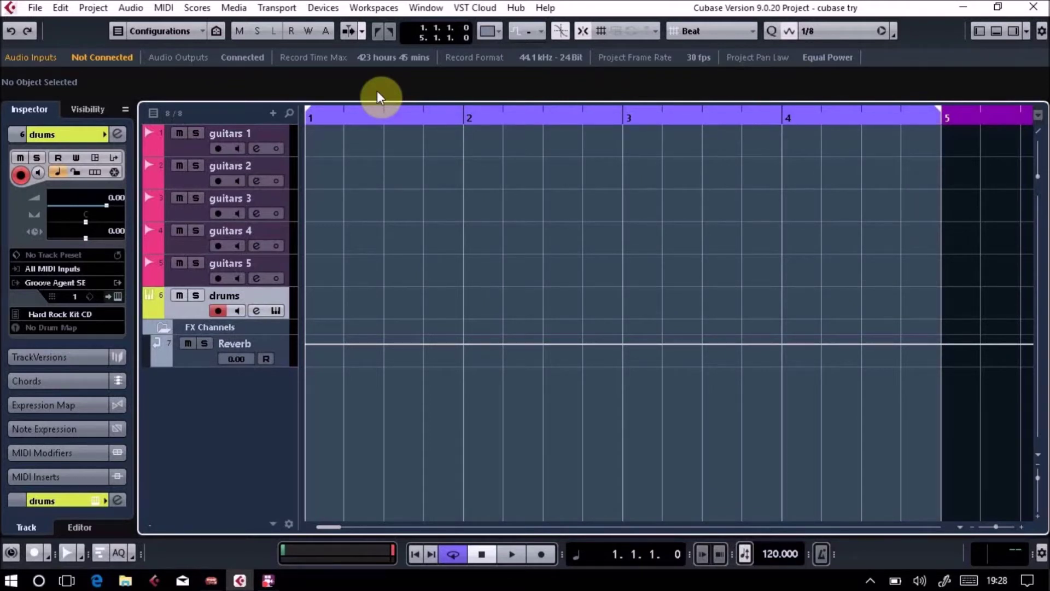
key("F5")
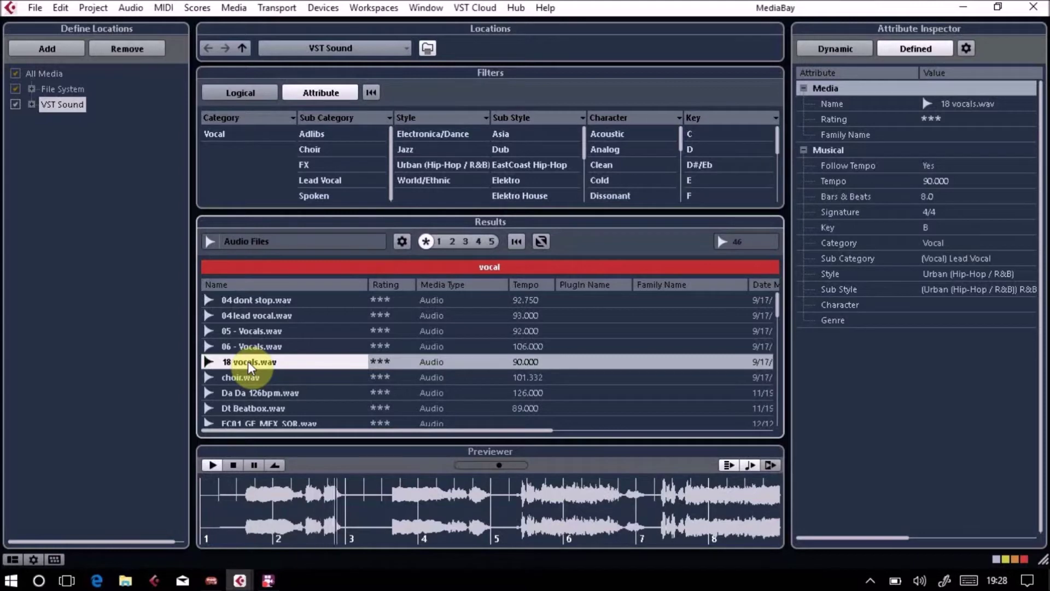
key("space")
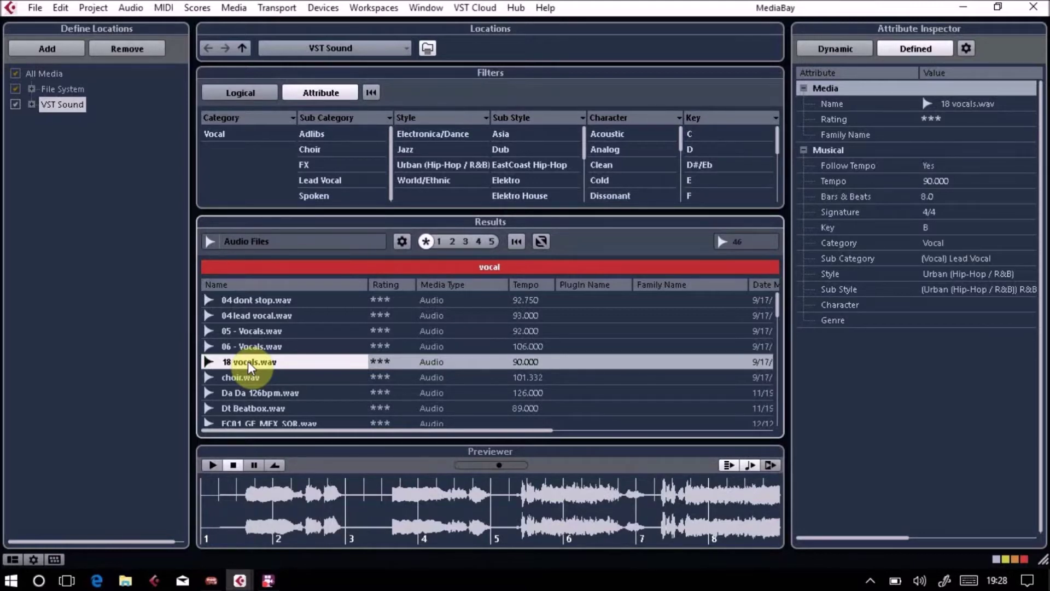
left_click(1037, 7)
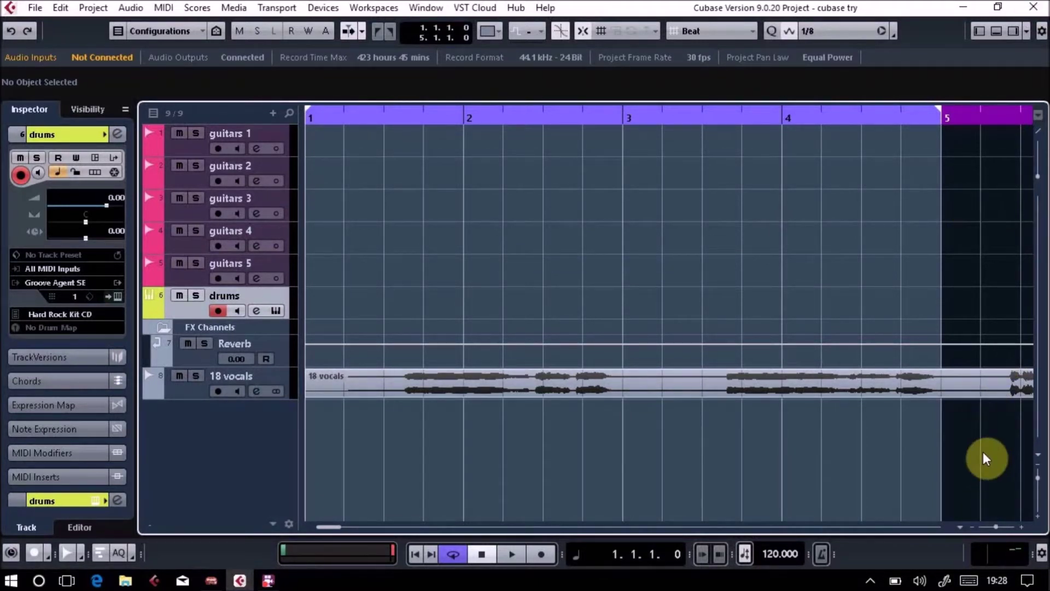
key("g")
key("g")
key("g")
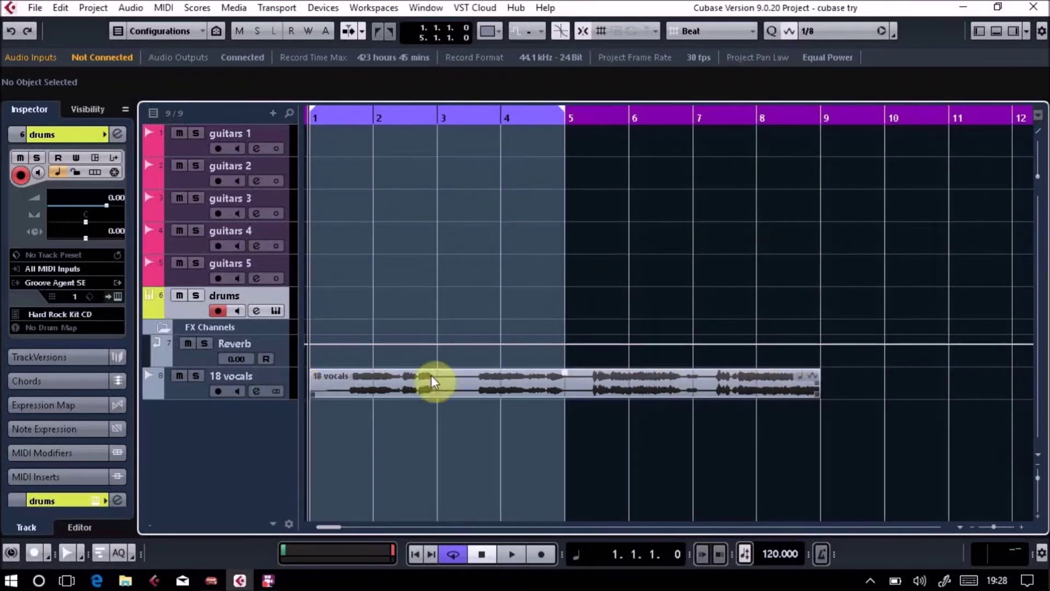
- Select the 18 vocals event, duplicate it, and delete the unwanted copy
left_click(799, 382)
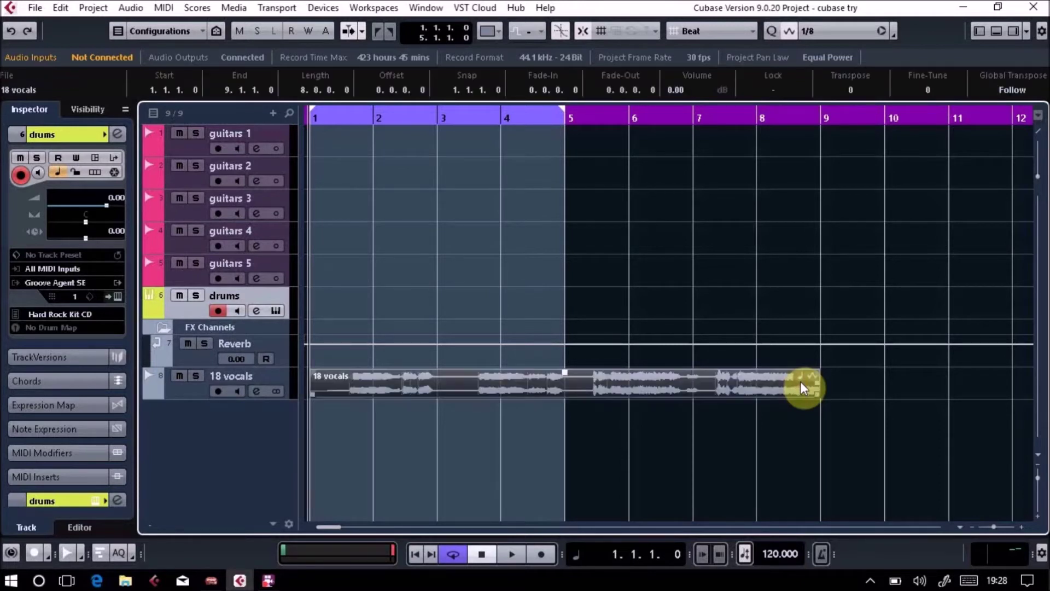
key("ctrl+d")
key("Delete")
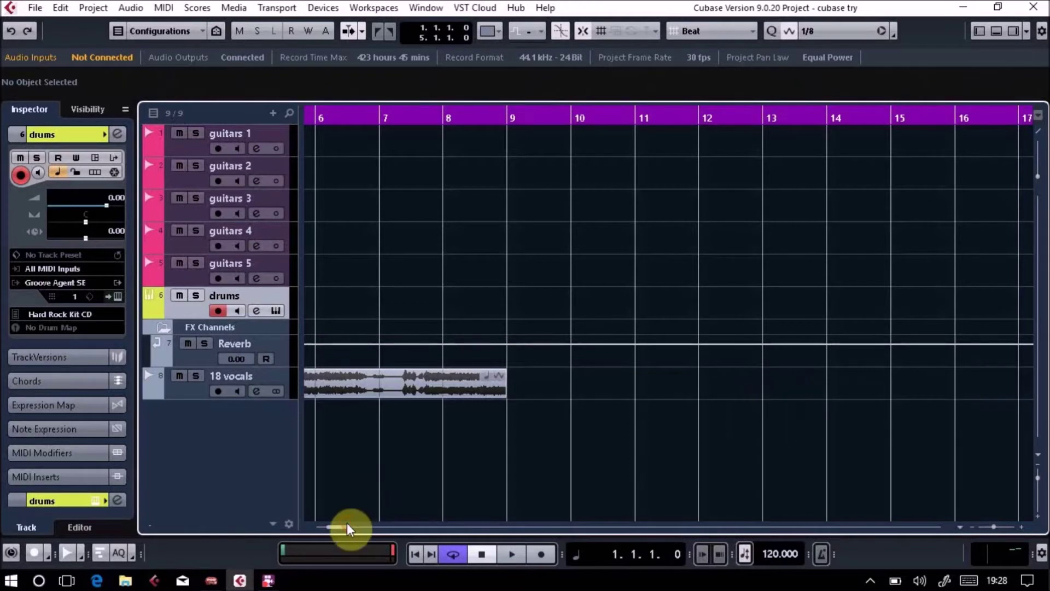
left_click_drag(346, 526, 312, 528)
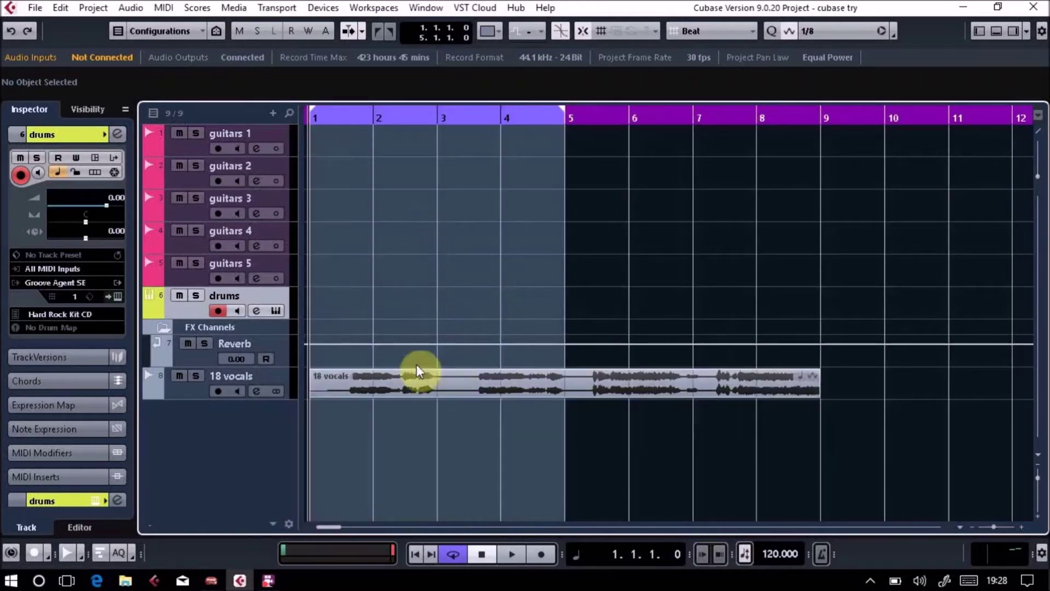
- Split the vocal event at bar 3, delete everything after it, and select the remaining two bars
mouse_move(438, 386)
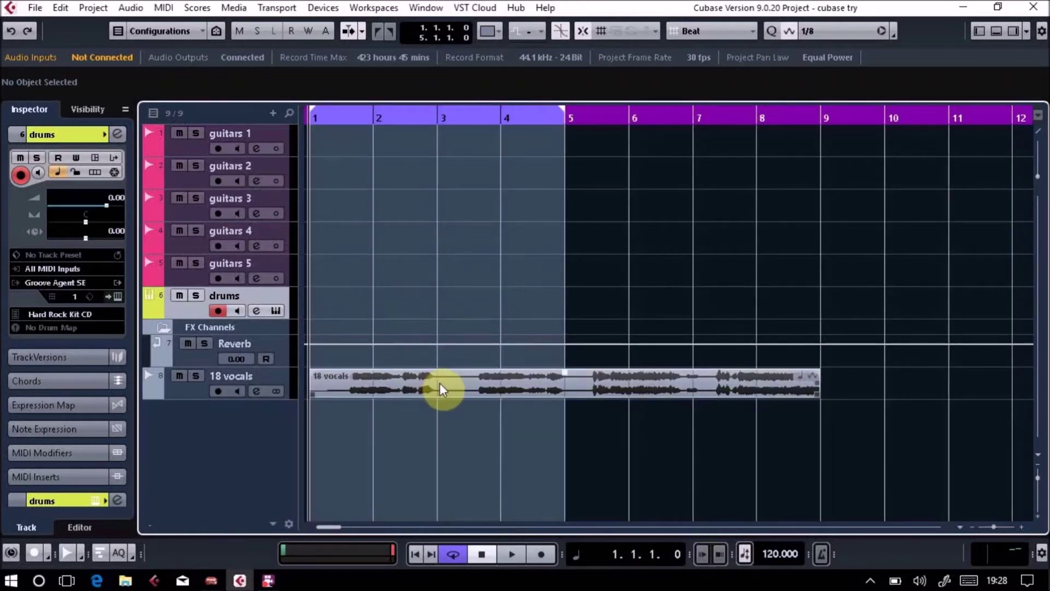
right_click(440, 385)
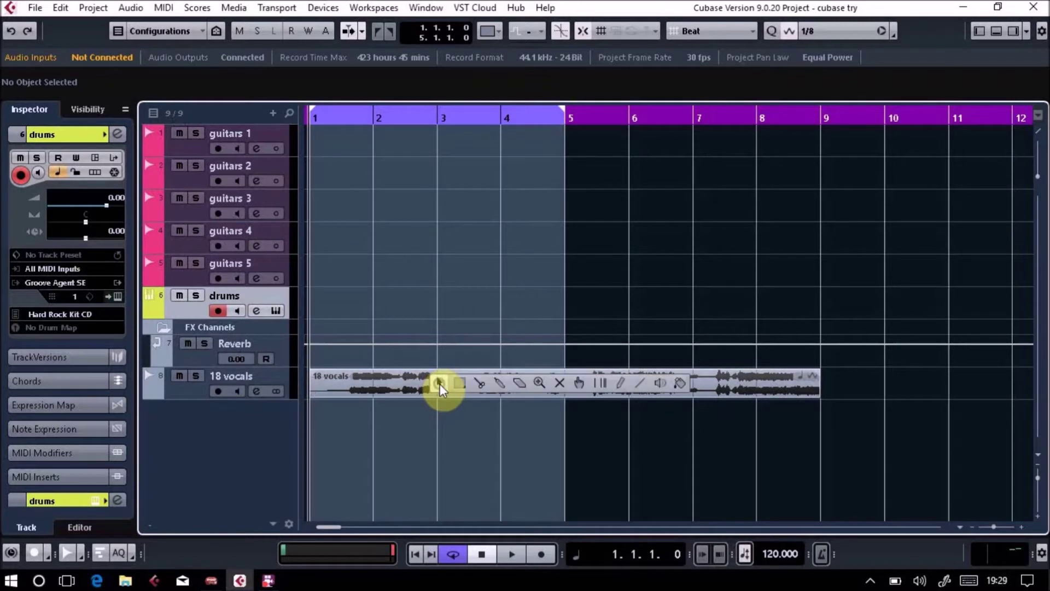
left_click(475, 387)
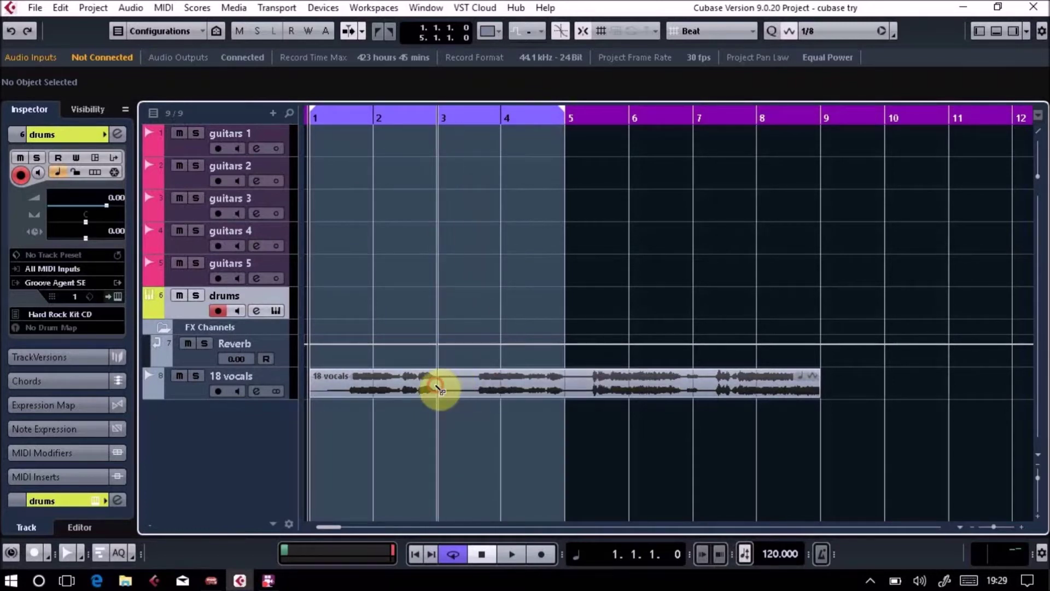
left_click(438, 375)
right_click(438, 375)
left_click(443, 372)
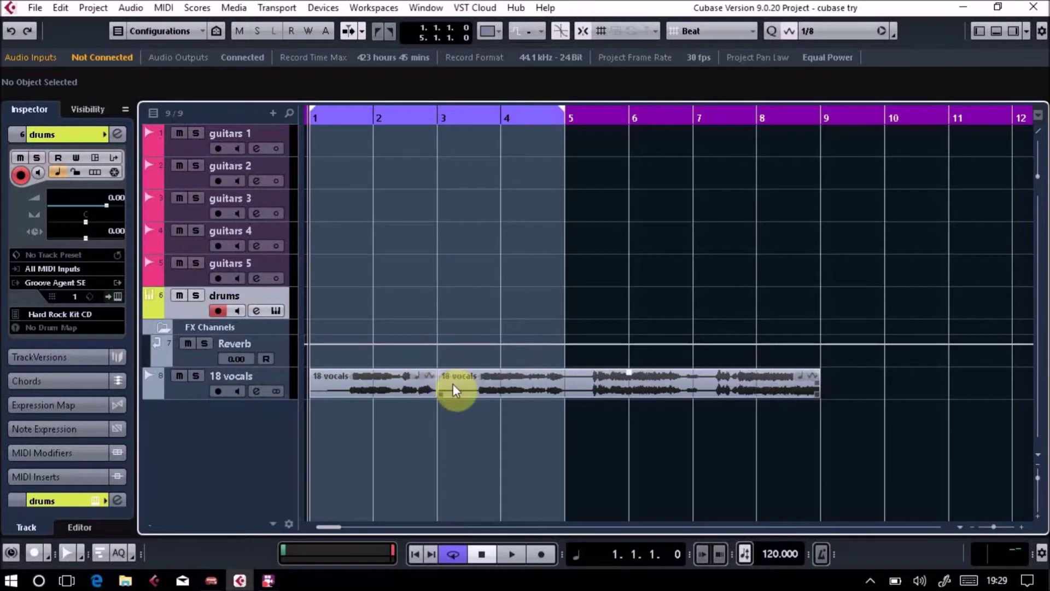
left_click(453, 385)
key("Delete")
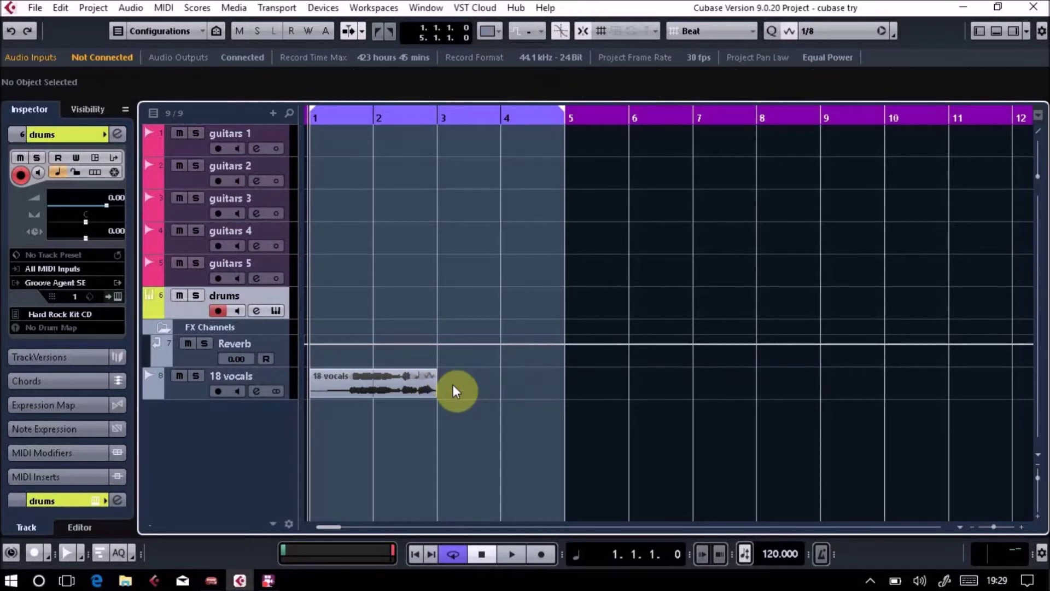
right_click(453, 385)
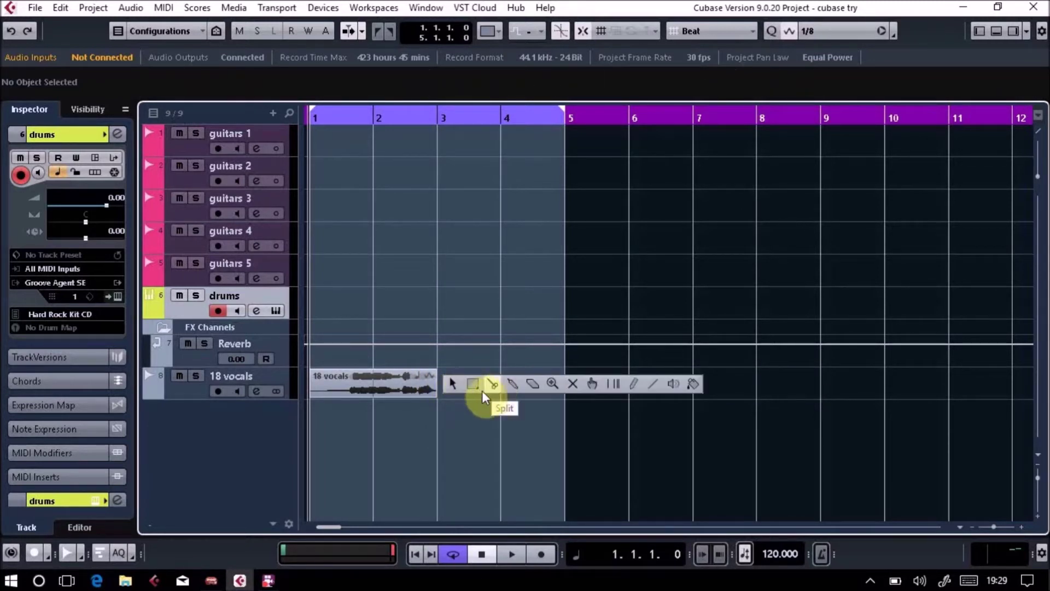
left_click(441, 406)
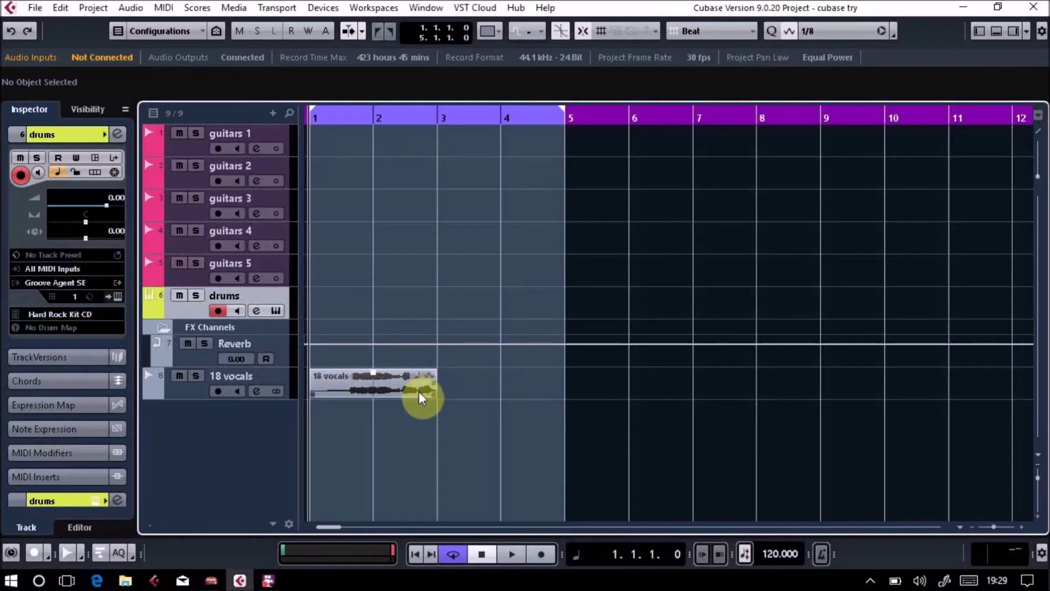
left_click(419, 392)
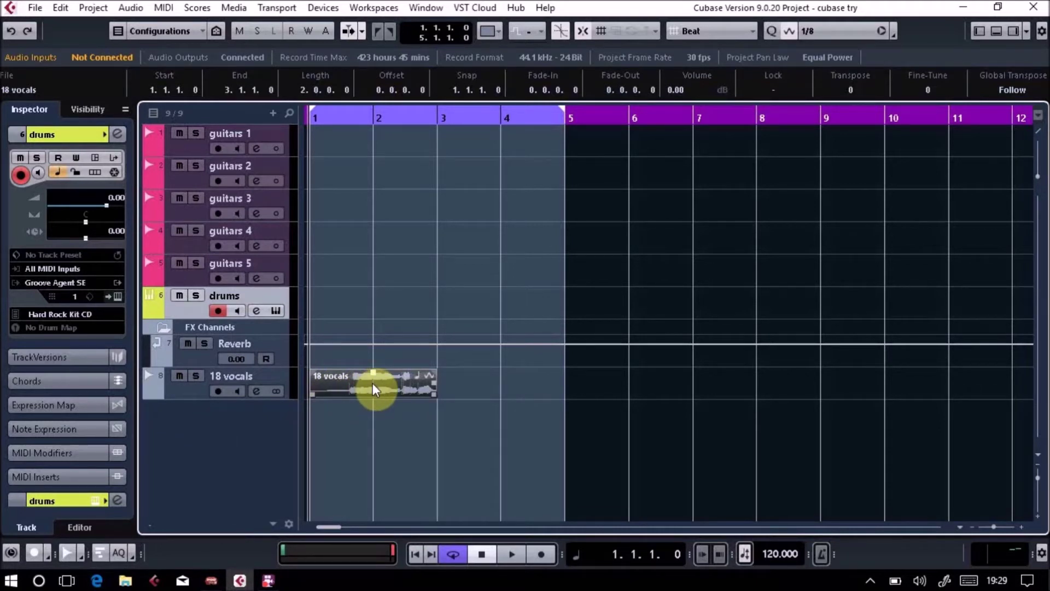
- Set the locators to the two-bar vocal, play it once, and open it in the Sample Editor
key("p")
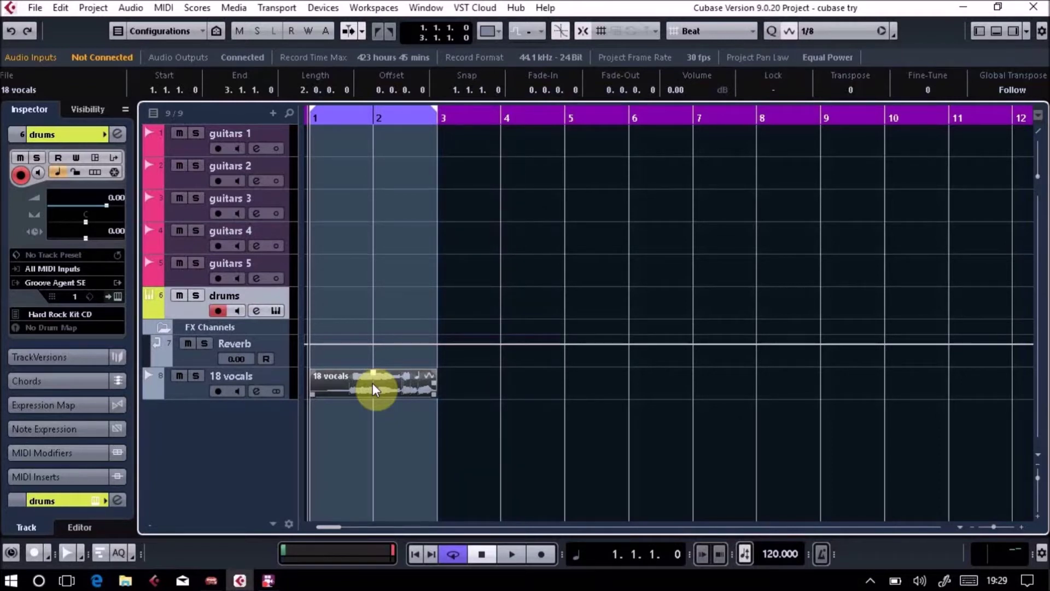
key("space")
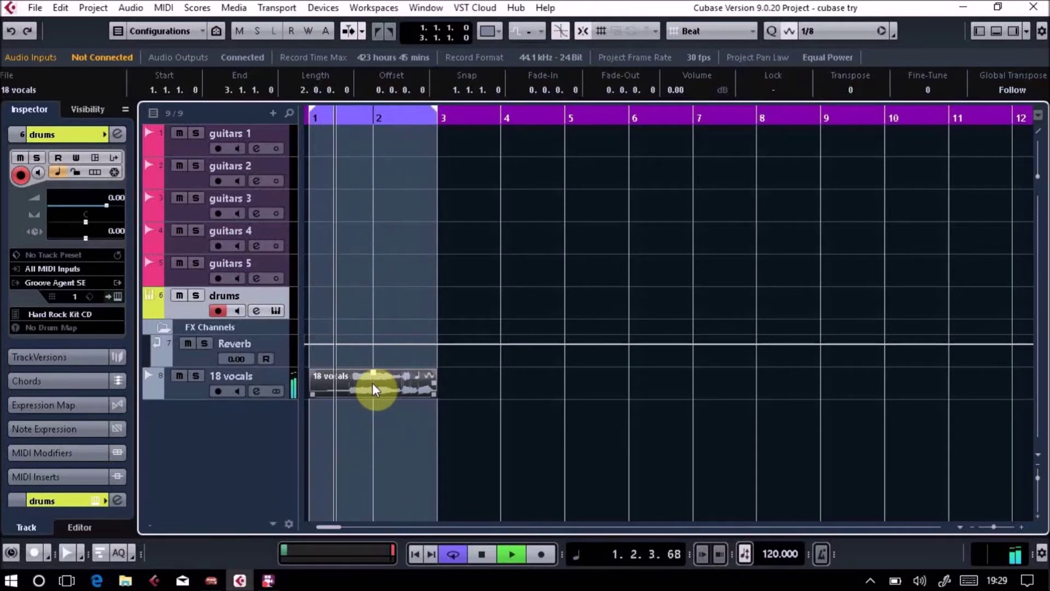
key("space")
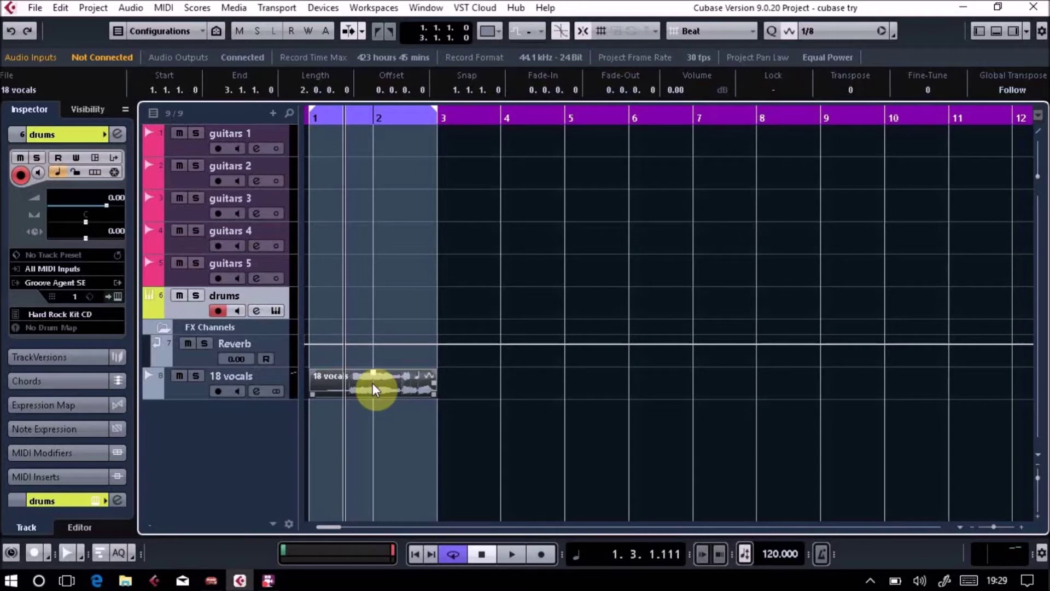
double_click(373, 383)
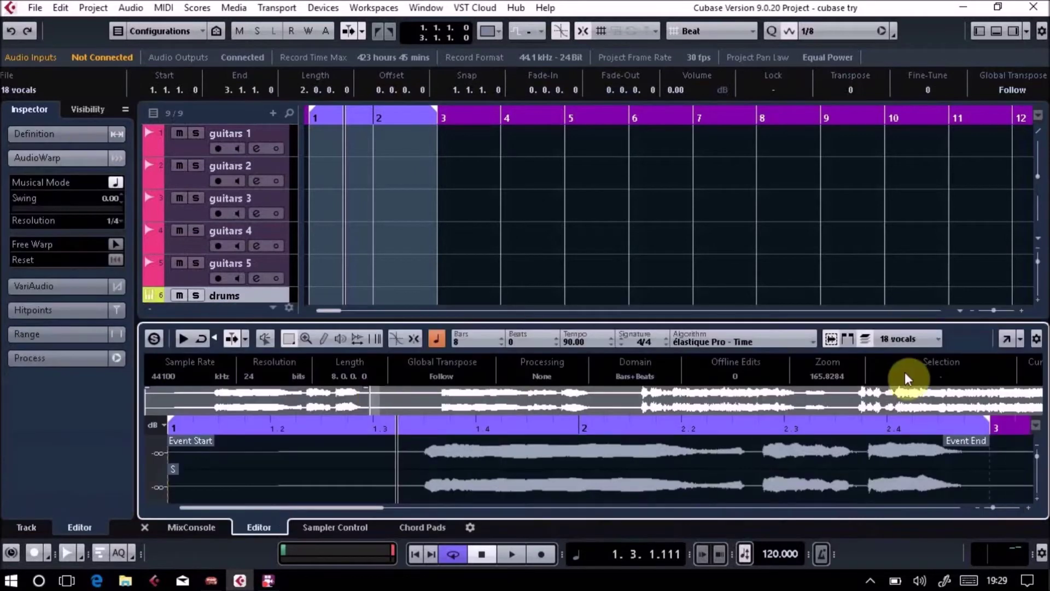
left_click(1006, 338)
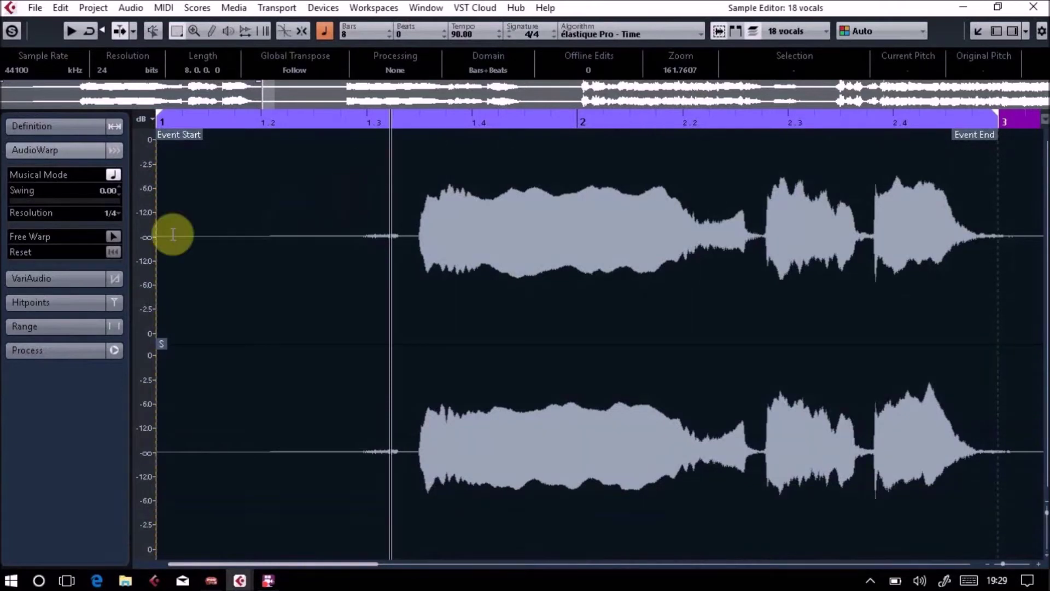
left_click(418, 125)
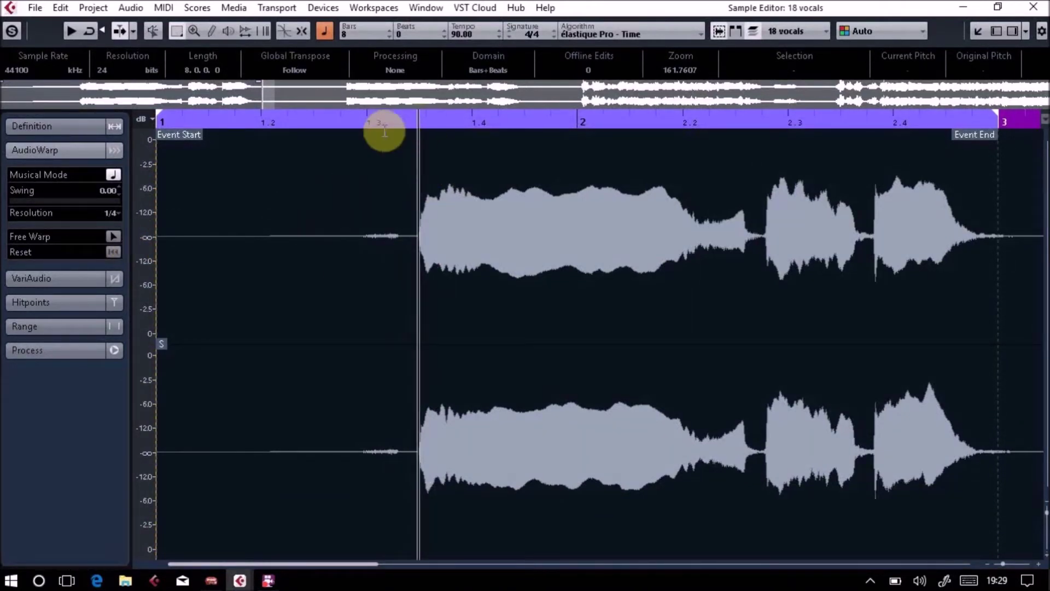
left_click(46, 129)
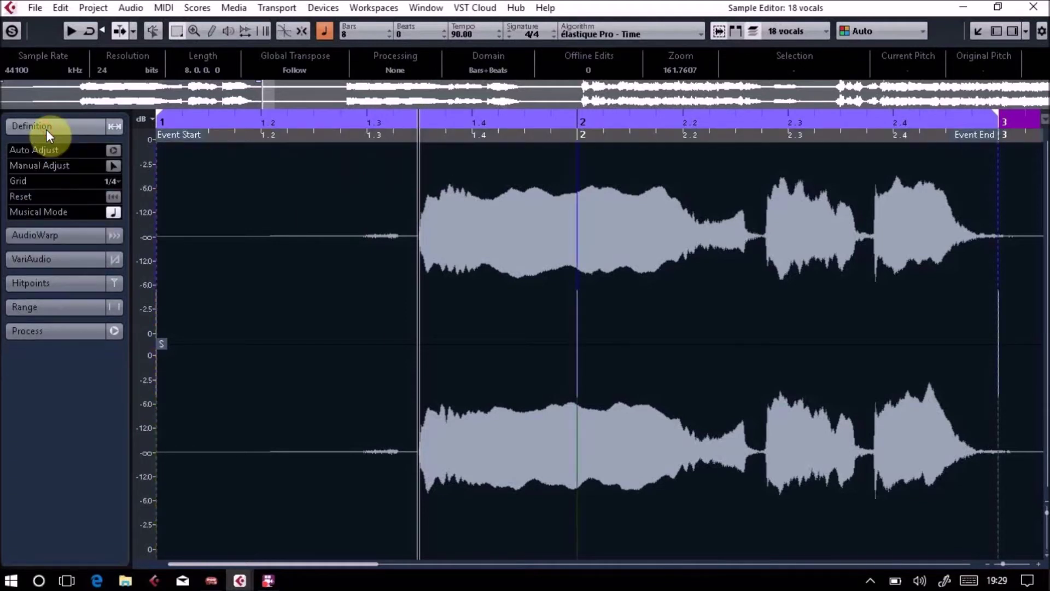
left_click(52, 261)
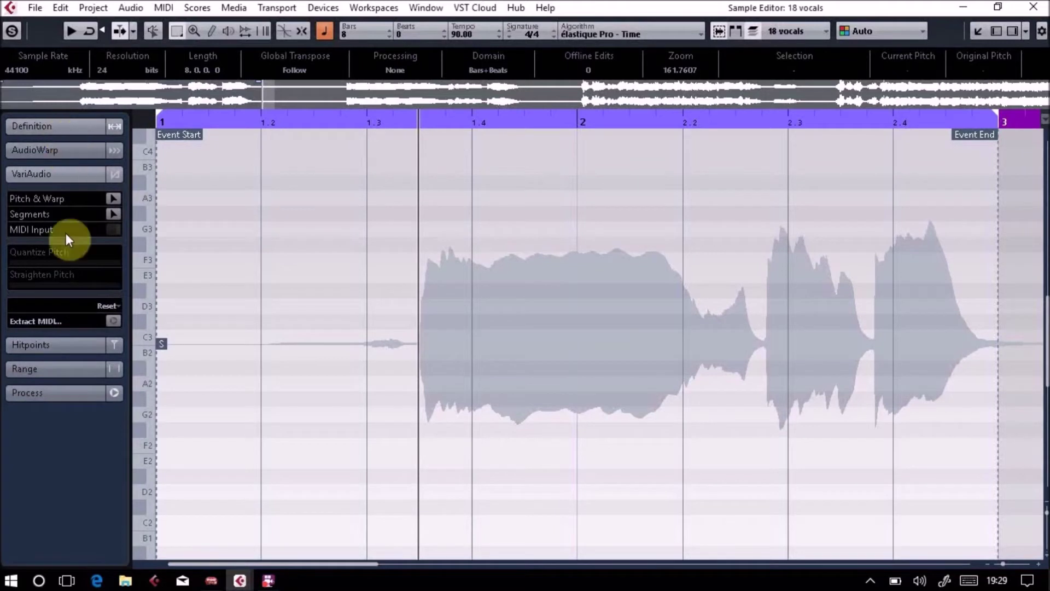
left_click(70, 154)
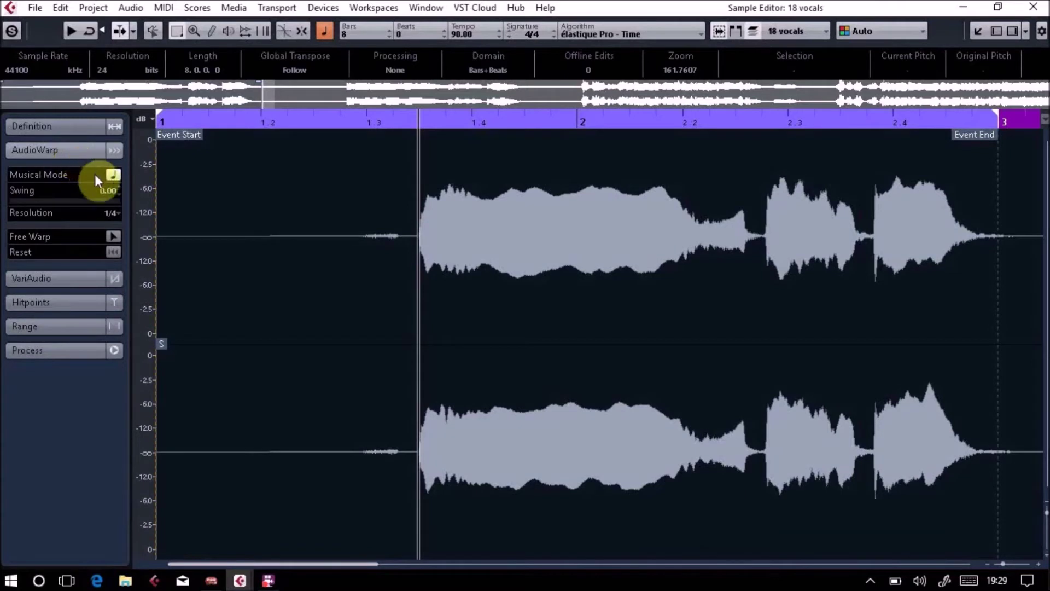
mouse_move(80, 202)
left_mouse_down()
mouse_move(111, 202)
mouse_move(94, 202)
left_mouse_up()
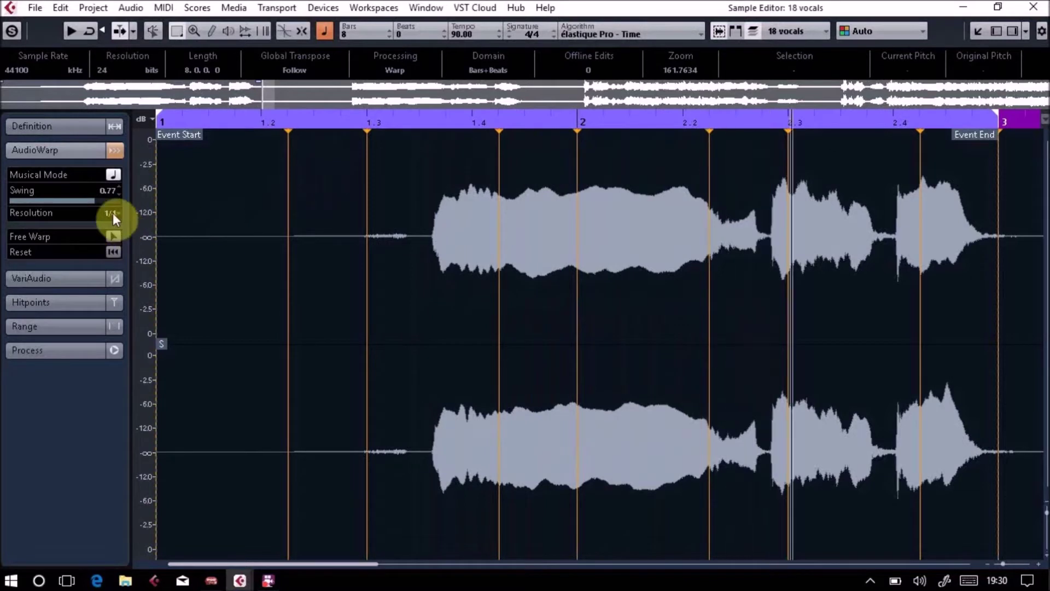
left_click_drag(101, 200, 169, 200)
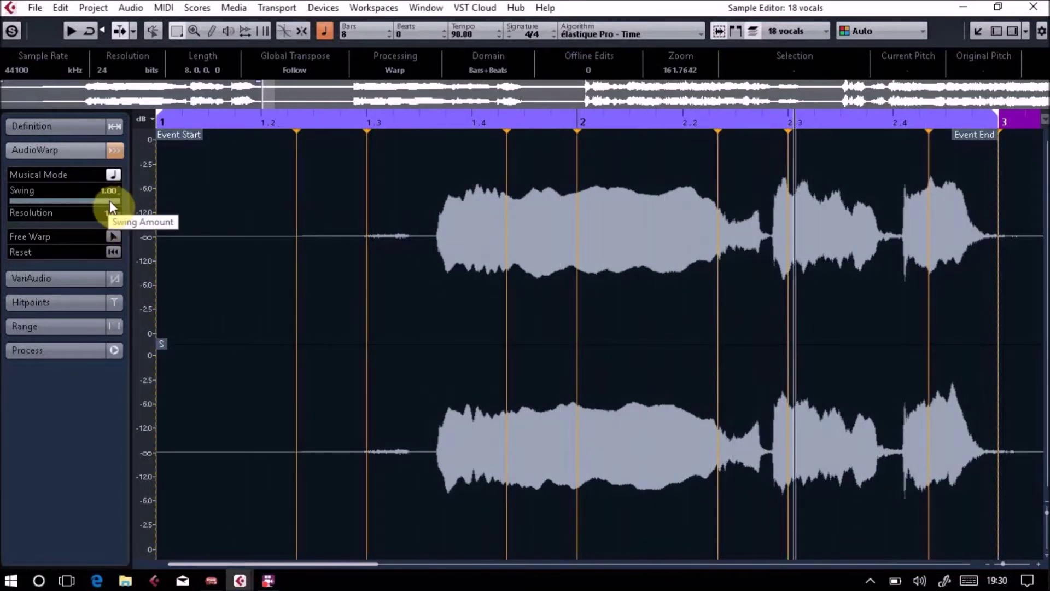
left_click_drag(109, 200, 5, 202)
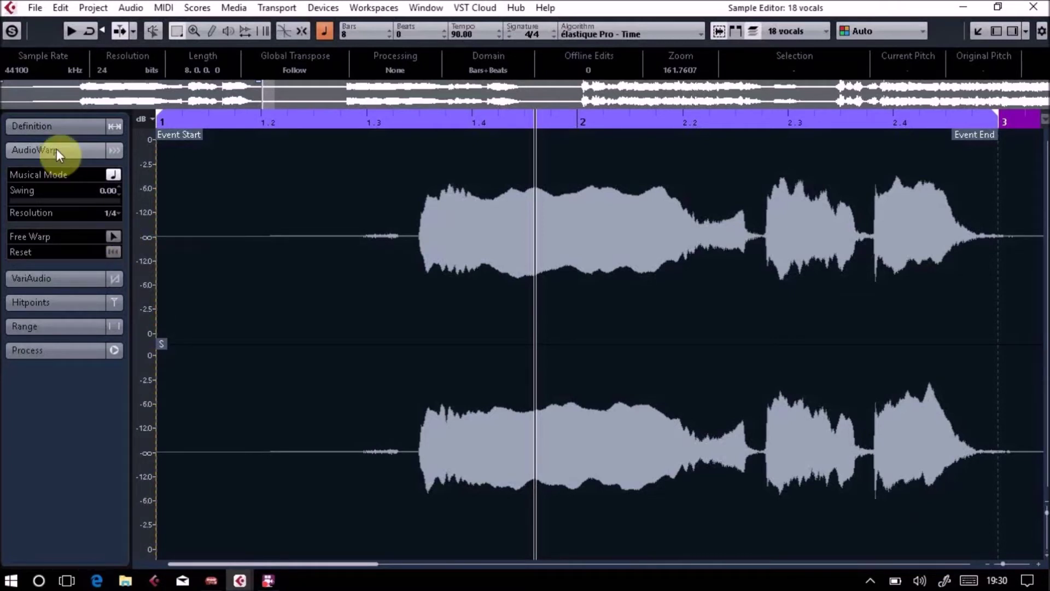
left_click(113, 237)
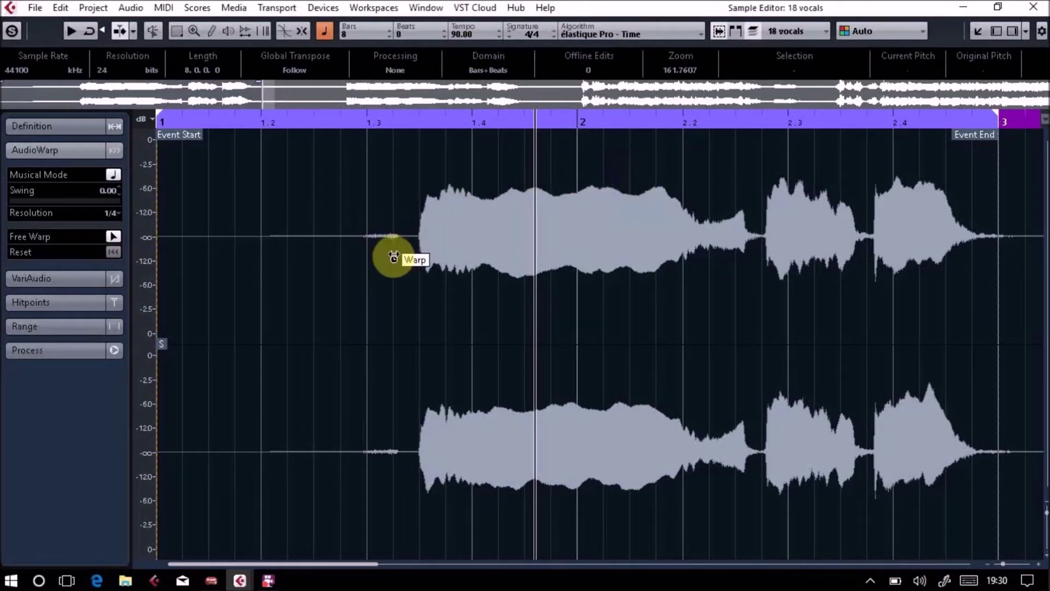
- Add free warp markers on the first note, the long note's end and bar 2, nudging them toward the grid
mouse_move(395, 259)
left_mouse_down()
mouse_move(368, 259)
mouse_move(392, 262)
left_mouse_up()
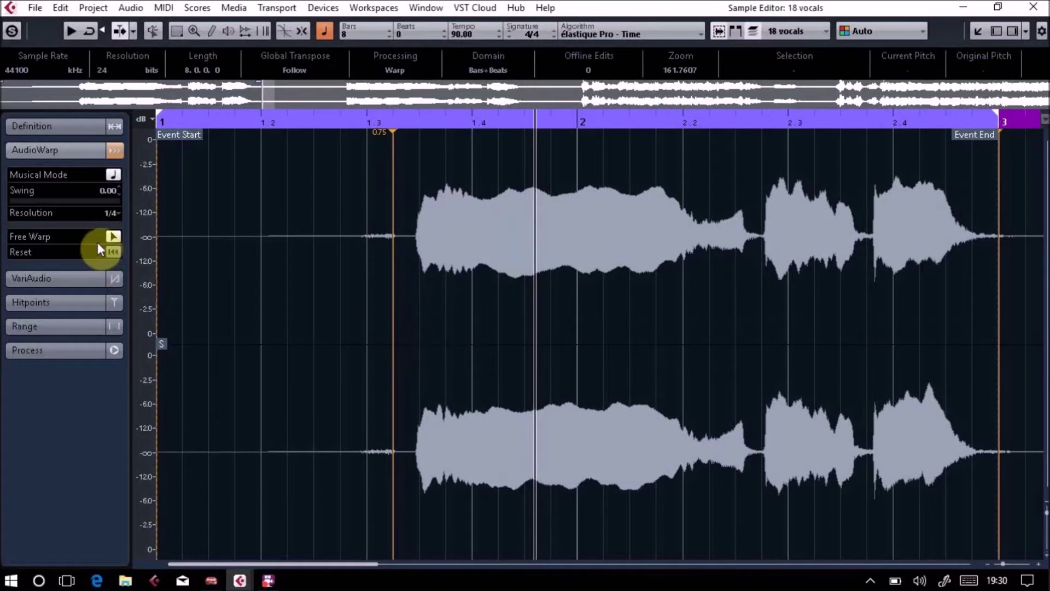
mouse_move(366, 279)
left_mouse_down()
mouse_move(332, 276)
mouse_move(462, 281)
mouse_move(452, 283)
left_mouse_up()
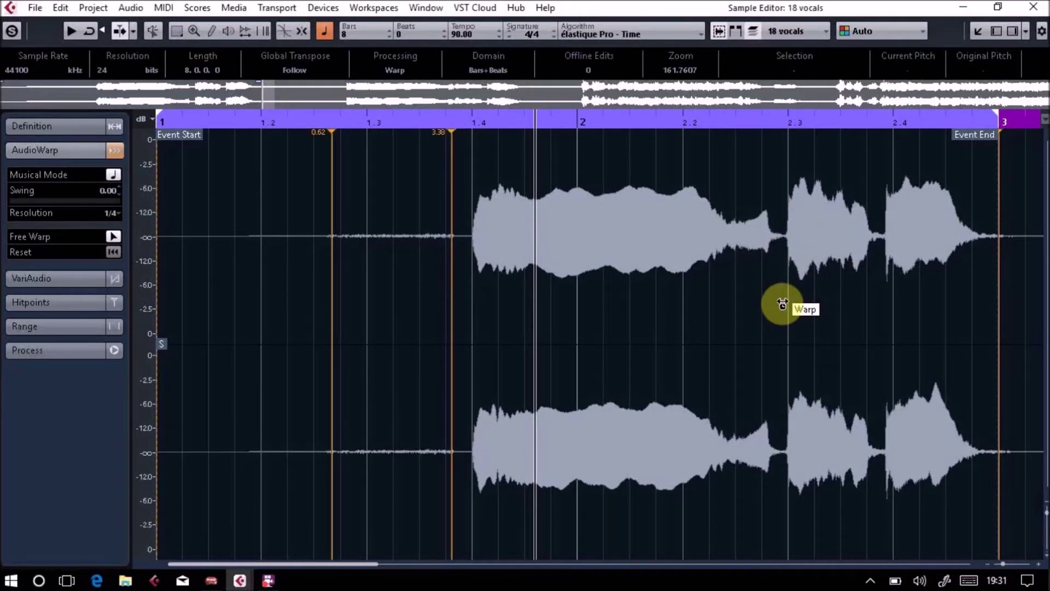
left_click_drag(452, 296, 444, 295)
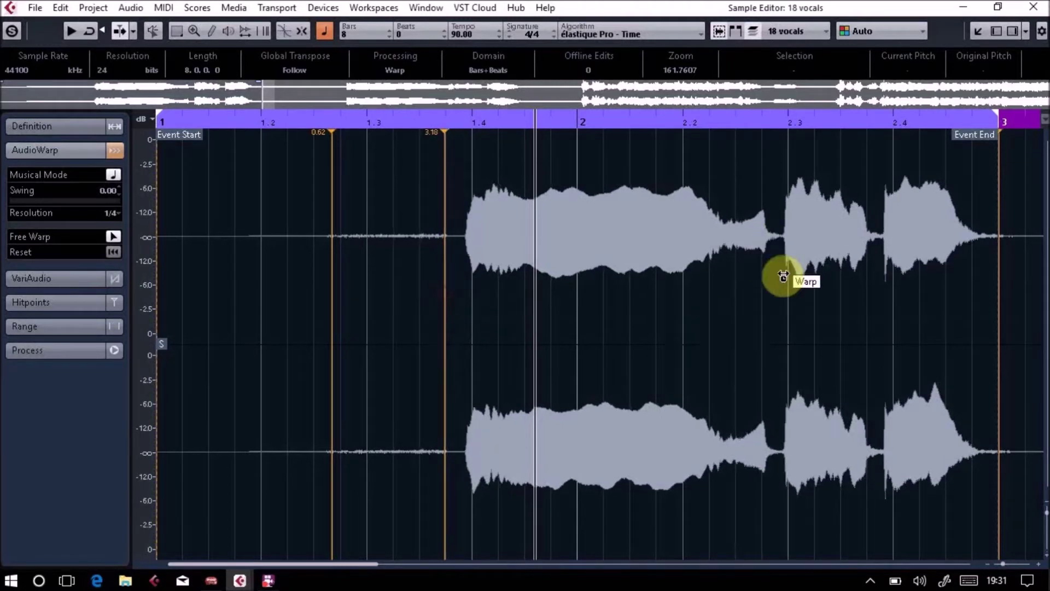
left_click(777, 345)
left_click(721, 346)
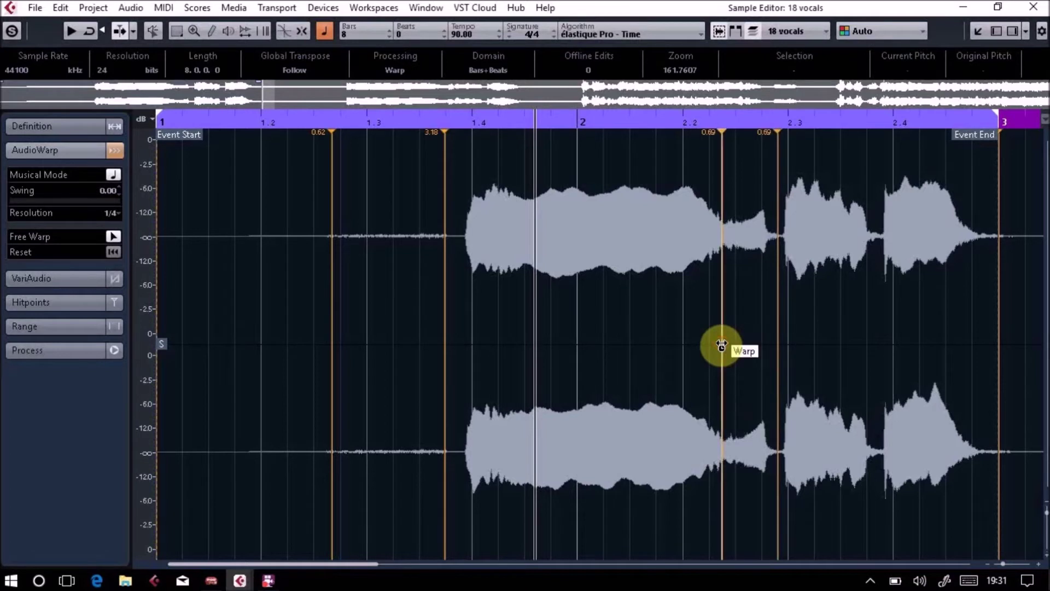
mouse_move(750, 347)
left_mouse_down()
mouse_move(731, 347)
mouse_move(750, 349)
left_mouse_up()
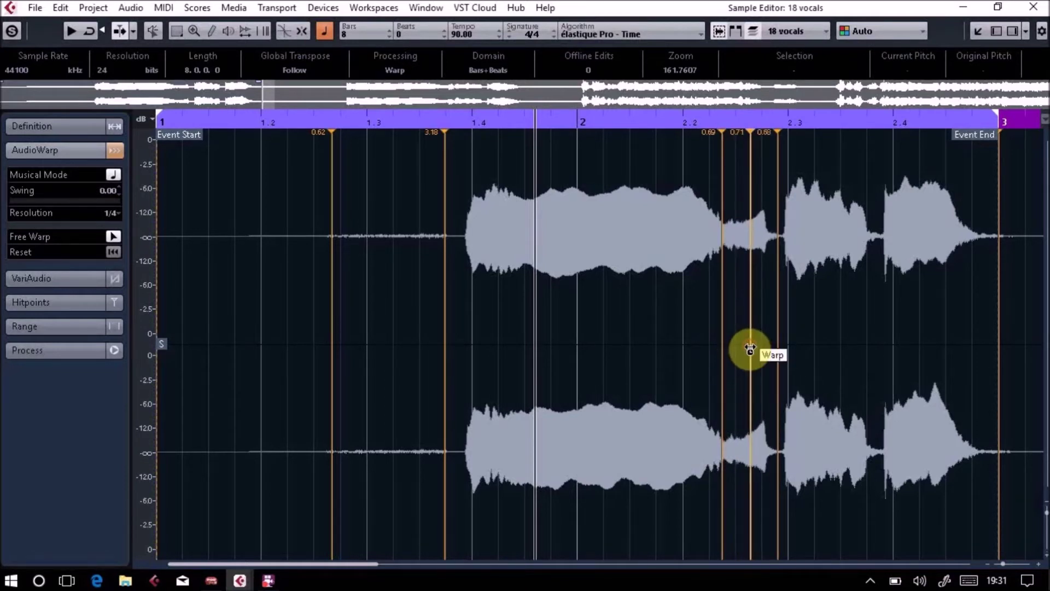
left_click(876, 331)
mouse_move(876, 331)
left_mouse_down()
mouse_move(859, 330)
mouse_move(930, 335)
mouse_move(899, 336)
left_mouse_up()
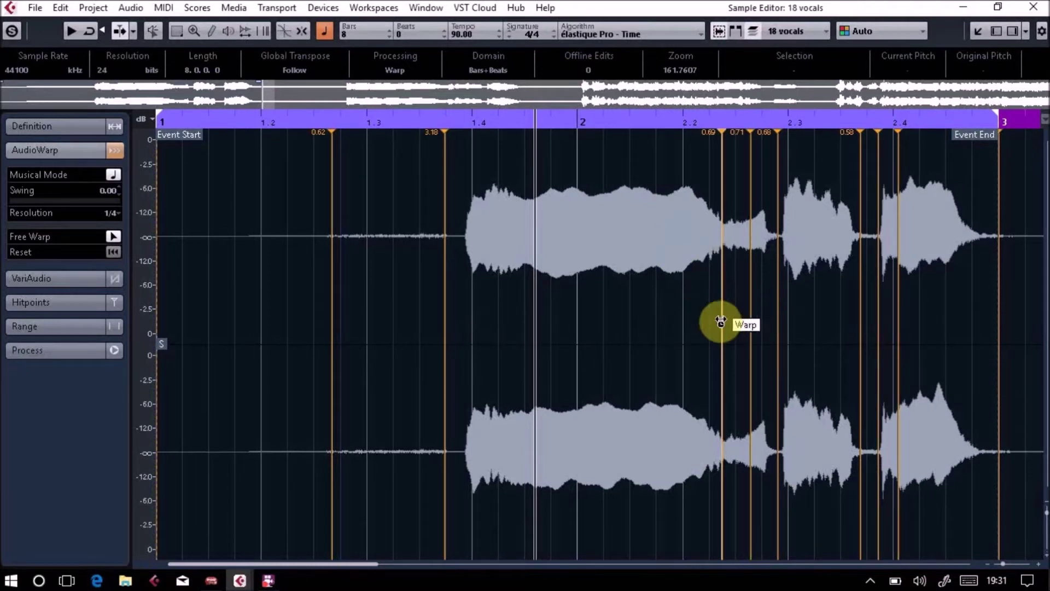
- Refine the warp markers near the final phrase, beat 2.3.3 and the first onset, then open VariAudio
left_click(821, 355)
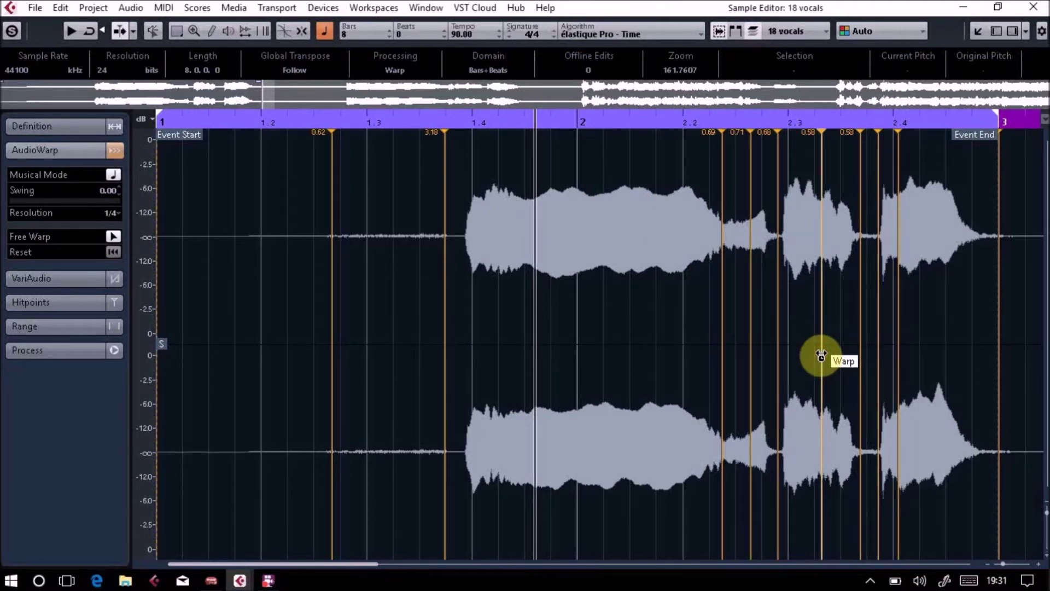
mouse_move(821, 356)
left_mouse_down()
mouse_move(810, 358)
mouse_move(864, 356)
mouse_move(812, 344)
left_mouse_up()
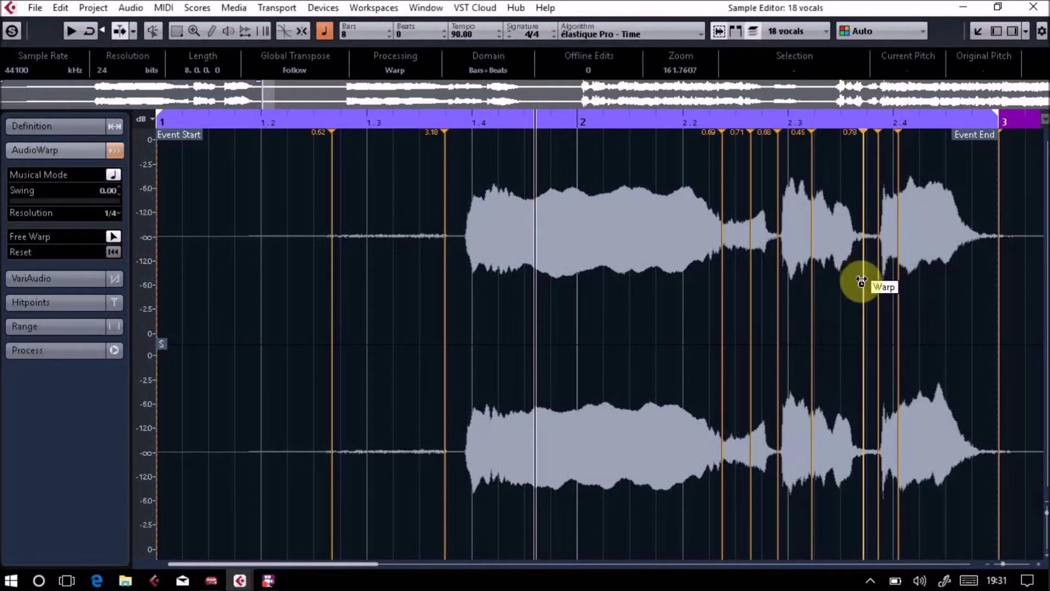
mouse_move(861, 281)
left_mouse_down()
mouse_move(840, 291)
mouse_move(868, 288)
mouse_move(816, 293)
mouse_move(854, 291)
left_mouse_up()
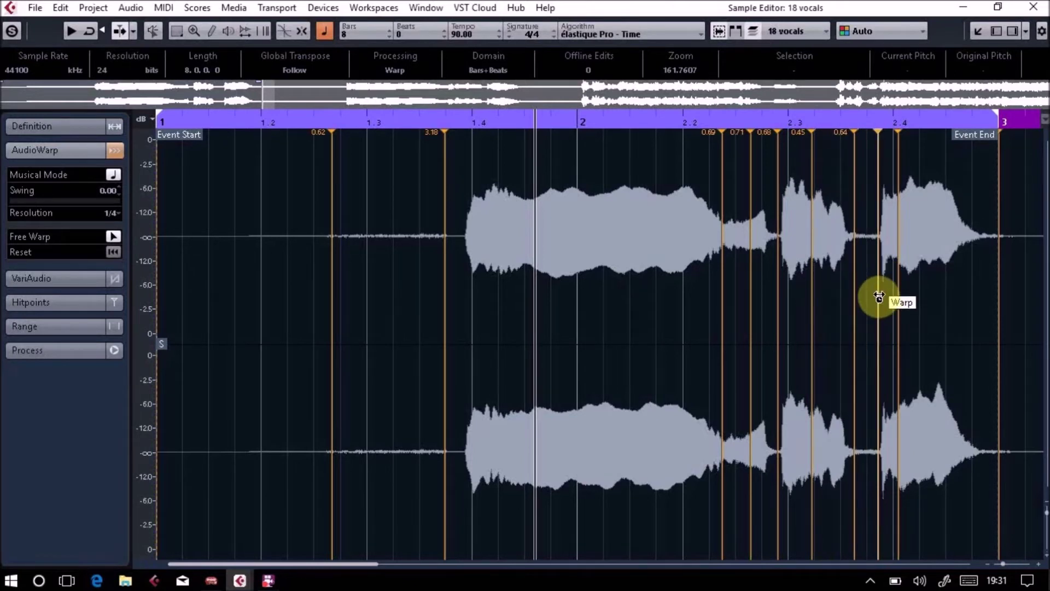
mouse_move(854, 300)
left_mouse_down()
mouse_move(797, 306)
mouse_move(868, 302)
mouse_move(861, 308)
left_mouse_up()
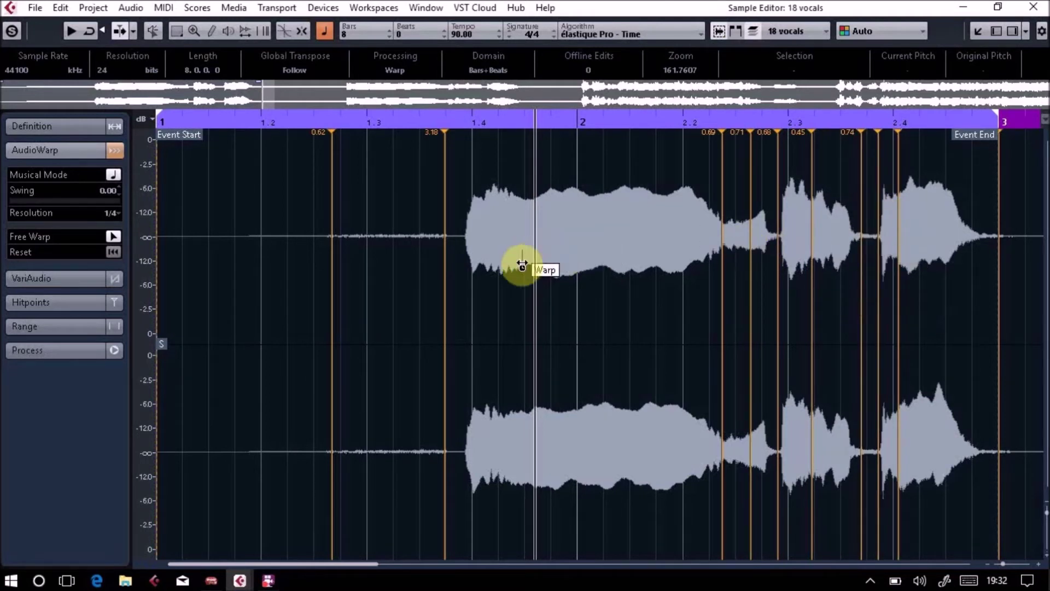
mouse_move(444, 310)
left_mouse_down()
mouse_move(418, 312)
mouse_move(443, 319)
left_mouse_up()
left_click(589, 289)
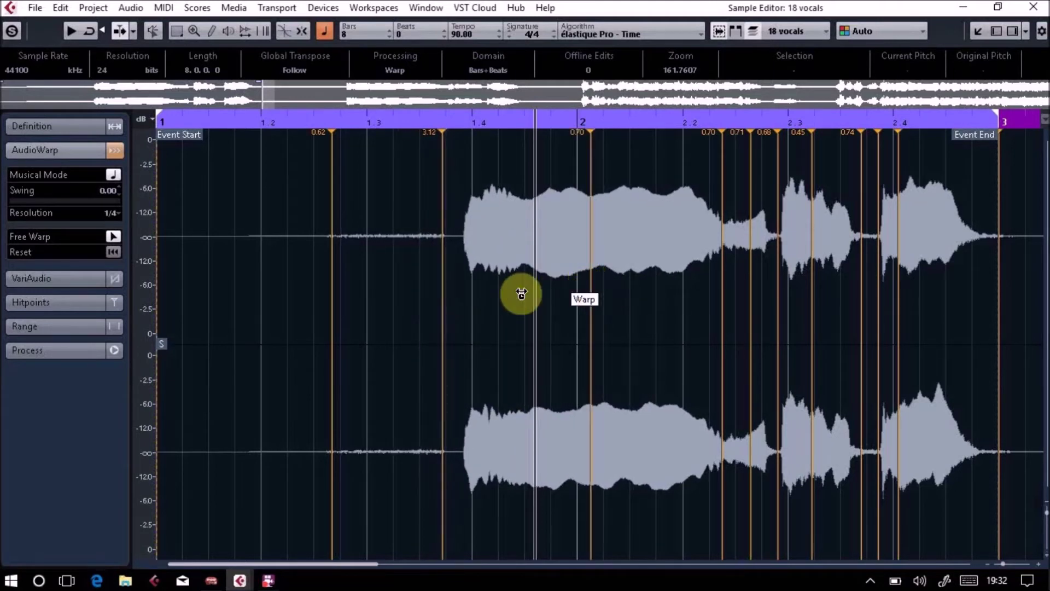
left_click_drag(441, 314, 418, 311)
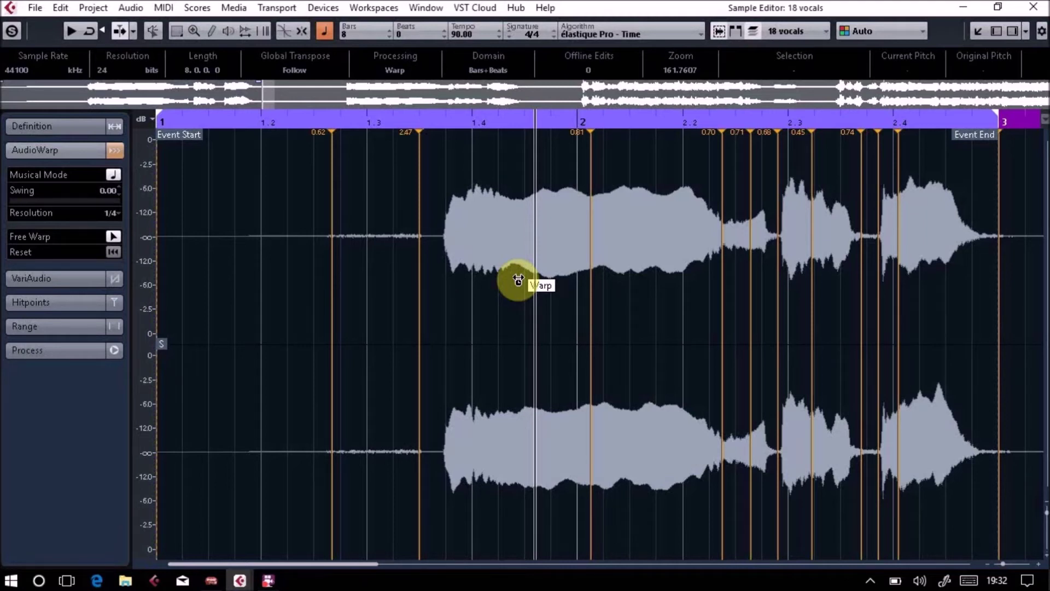
left_click_drag(419, 321, 436, 328)
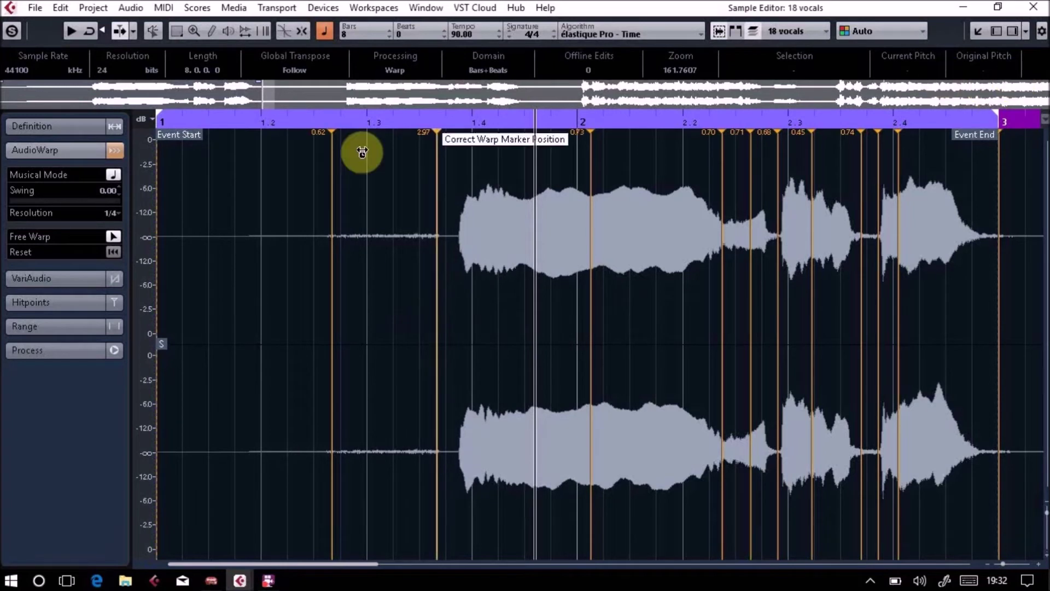
left_click(69, 276)
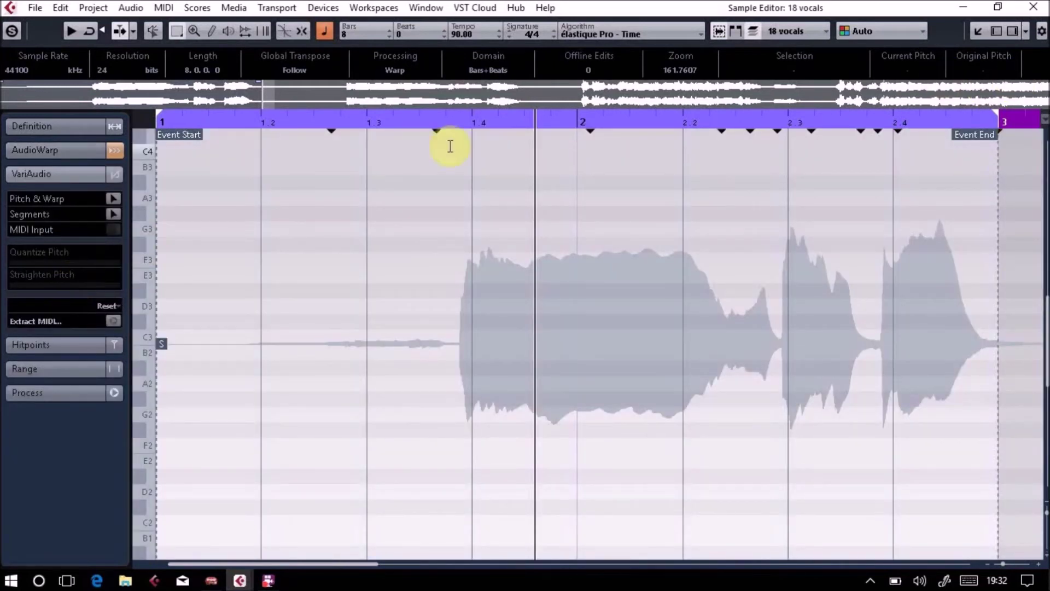
- Analyse the vocal into VariAudio pitch segments, zoom to bars 1–5, and select all segments
left_click(475, 120)
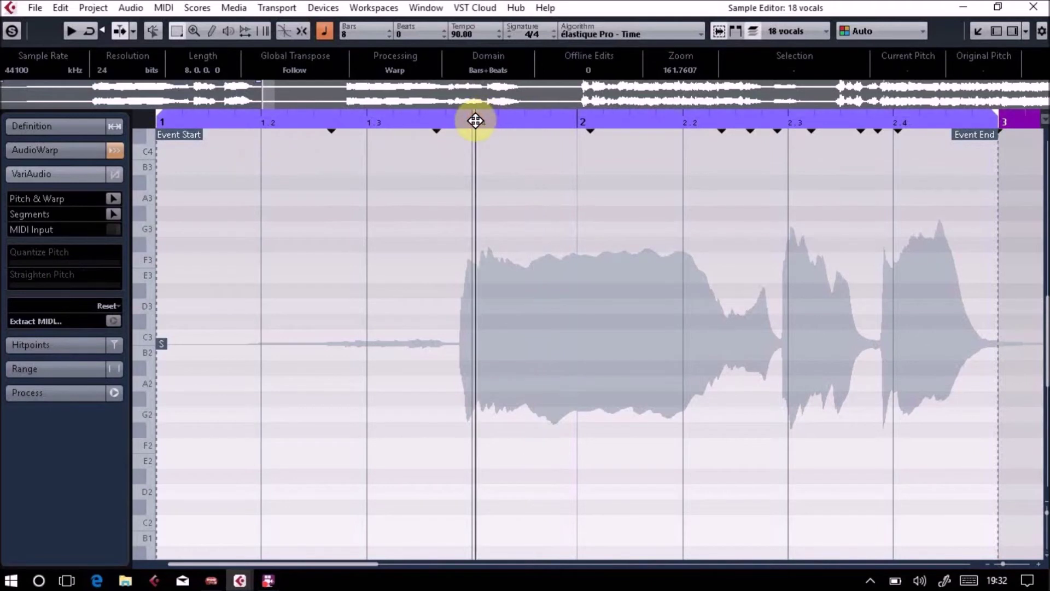
left_click(114, 199)
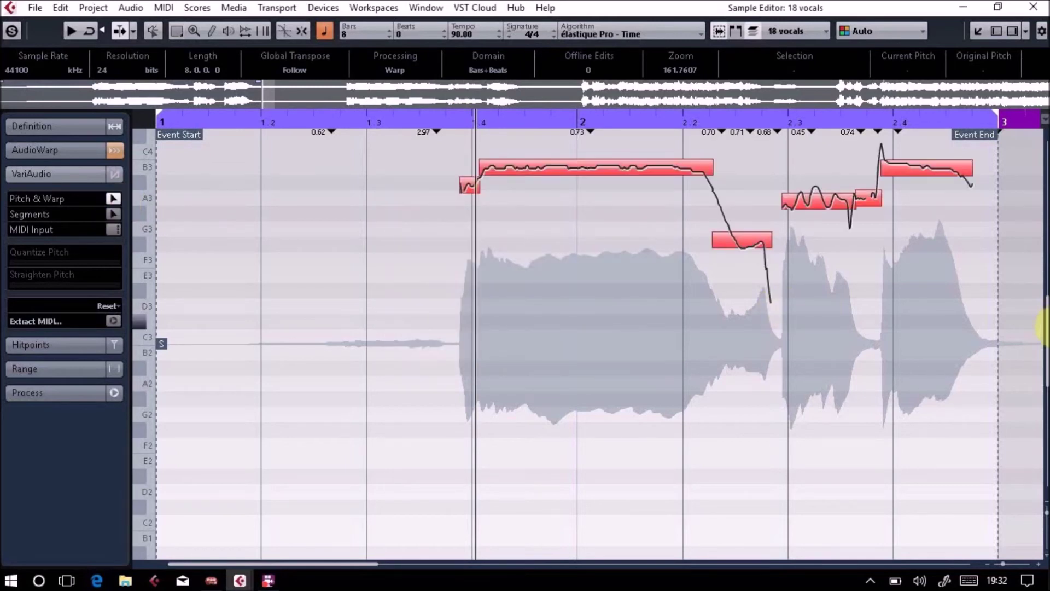
left_click_drag(1043, 342, 1044, 320)
key("g")
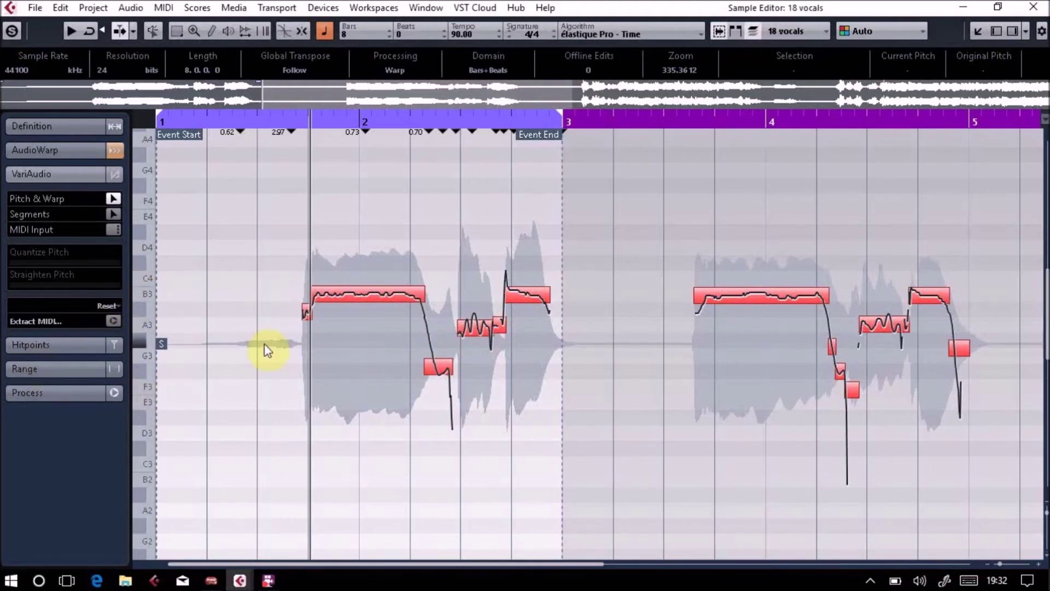
key("ctrl+a")
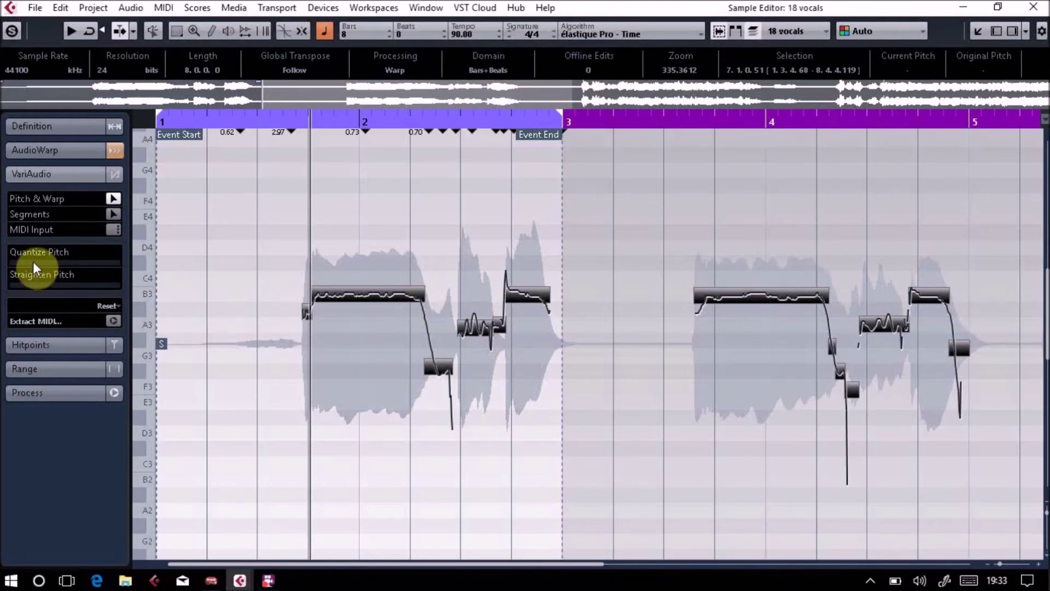
left_click_drag(33, 262, 130, 266)
- Select the long B3 note alone and flatten its wobbly pitch curve with Straighten Pitch
key("ctrl+a")
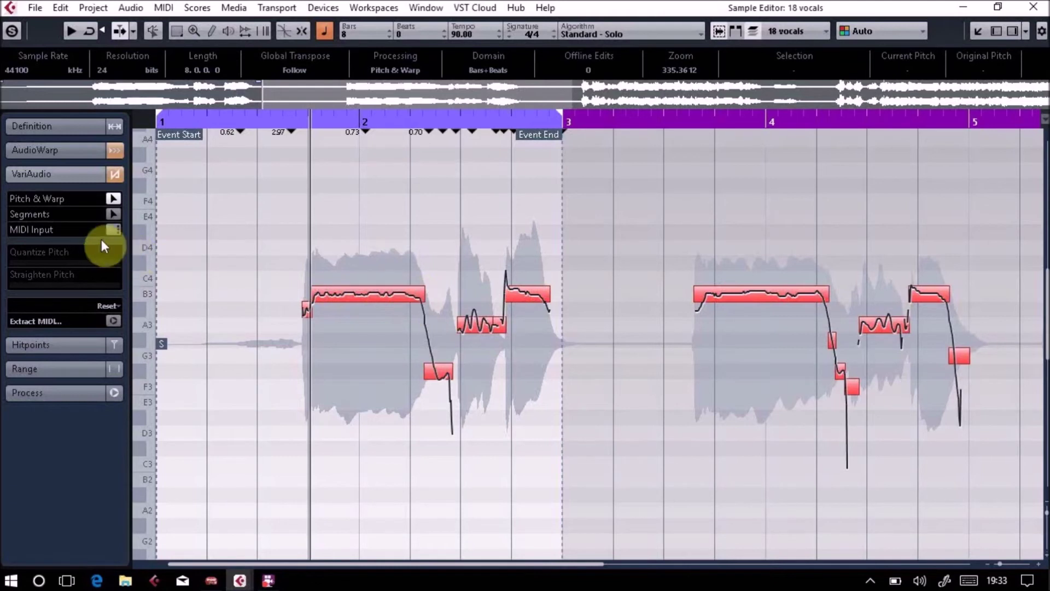
left_click(82, 261)
left_click(367, 306)
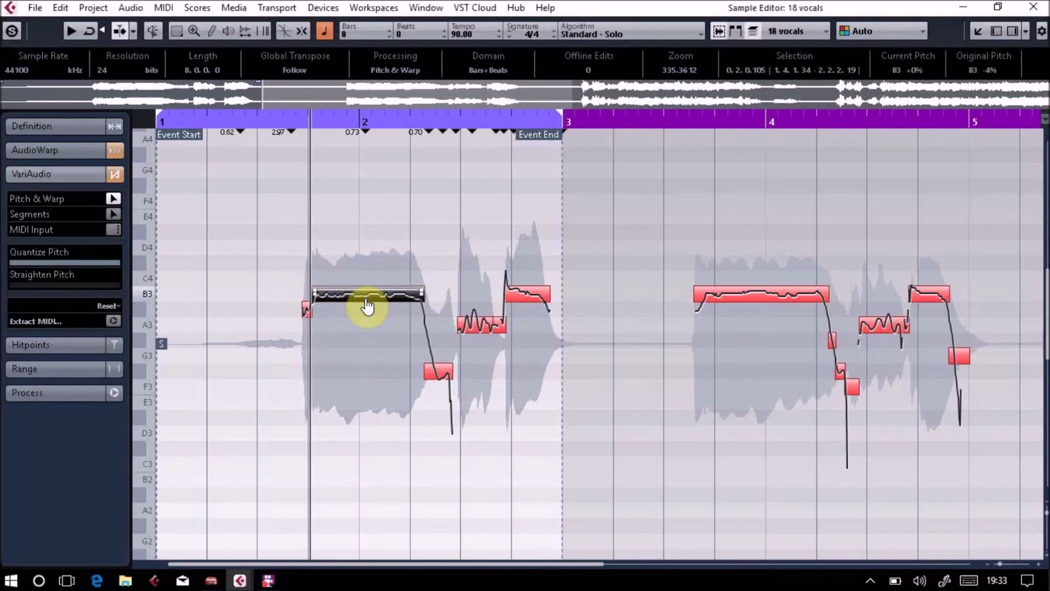
left_click(367, 304)
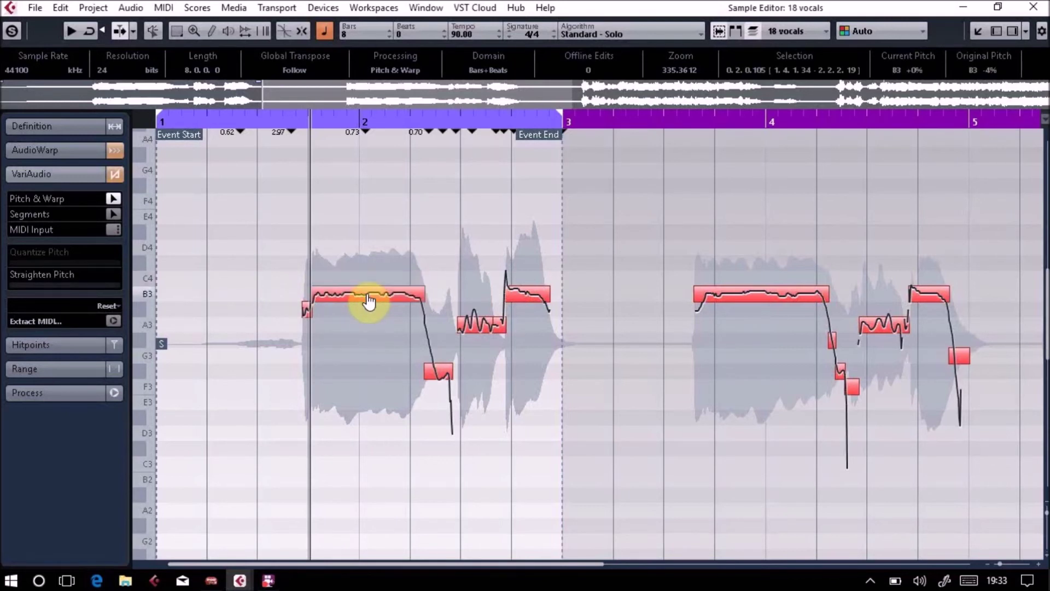
left_click(368, 301)
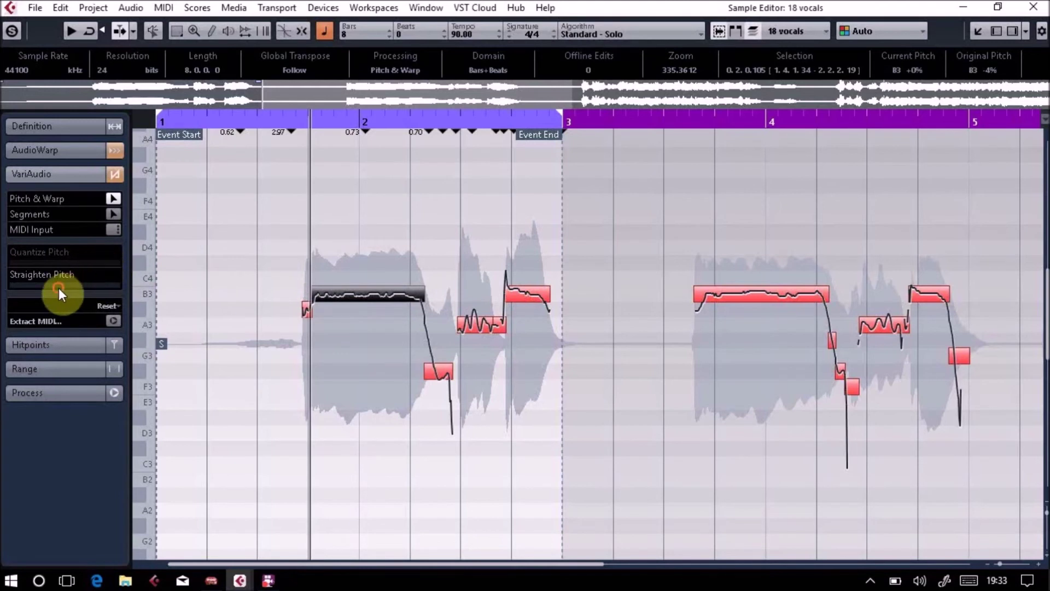
left_click_drag(58, 288, 161, 288)
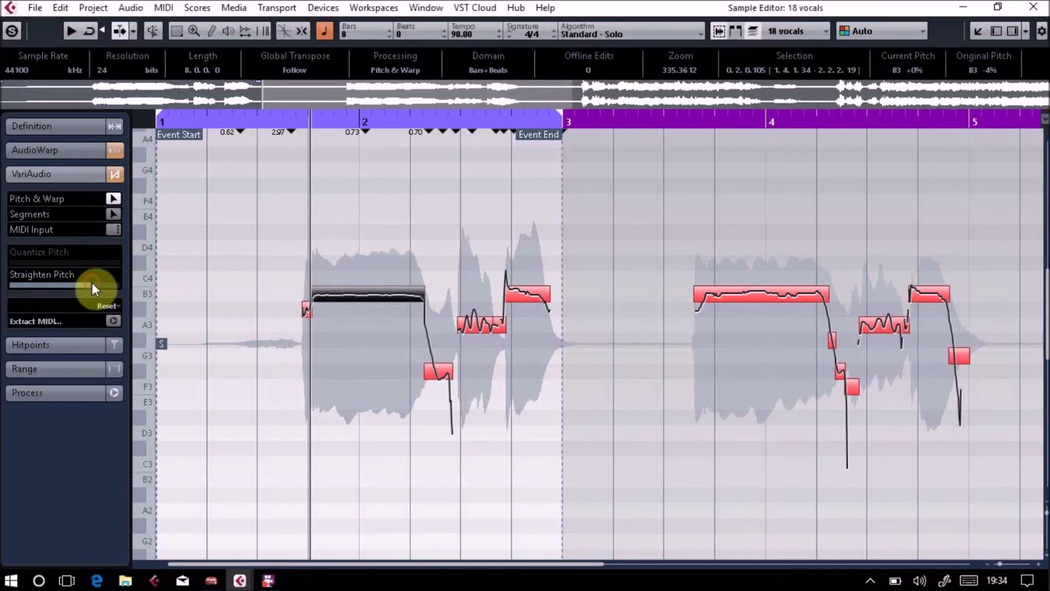
- Fully straighten all notes, audition them, then reduce Straighten Pitch and Quantize Pitch to moderate amounts
key("ctrl+a")
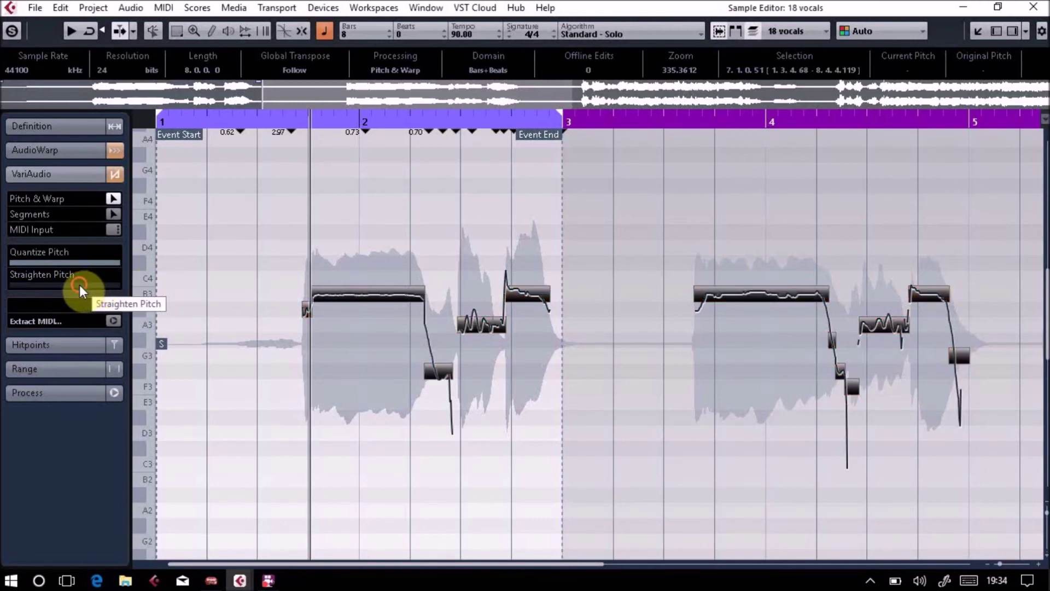
left_click_drag(80, 285, 168, 287)
key("space")
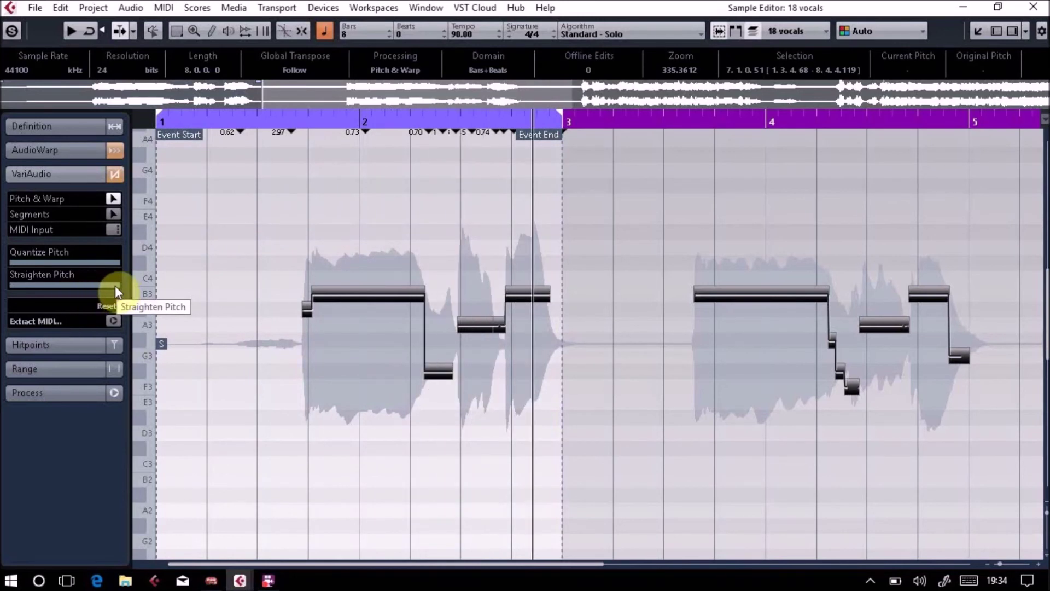
left_click_drag(115, 286, 44, 283)
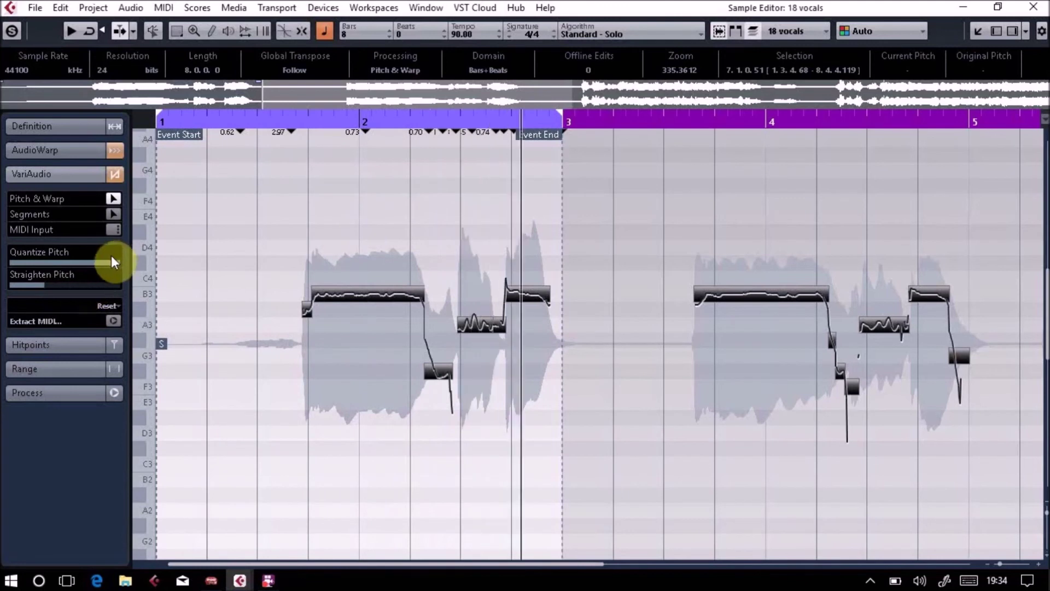
left_click_drag(110, 262, 70, 263)
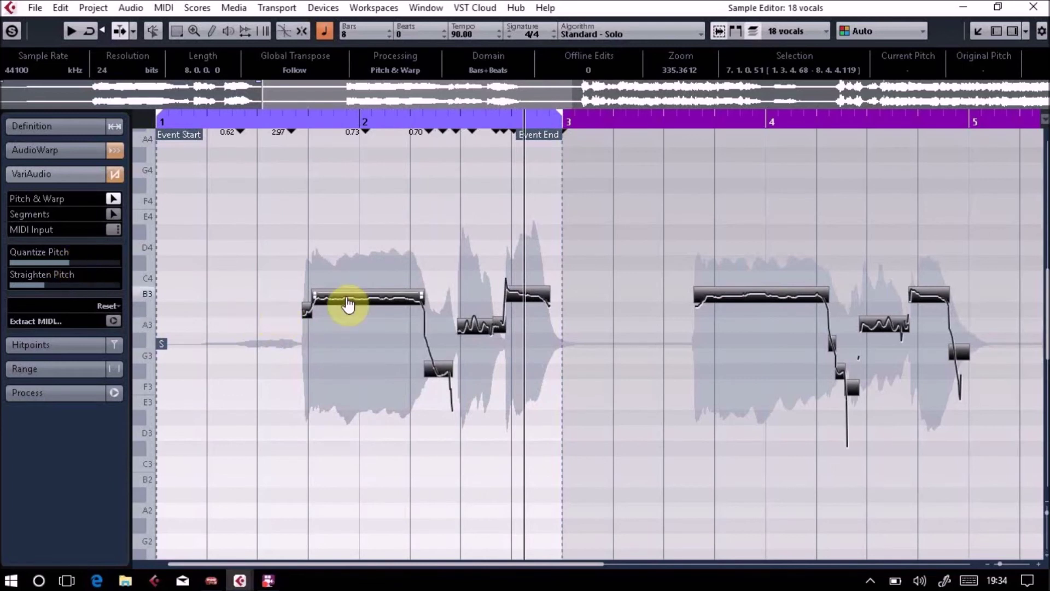
- Raise all notes about three semitones, then undo the transpose
key("ctrl+a")
left_click_drag(346, 301, 349, 263)
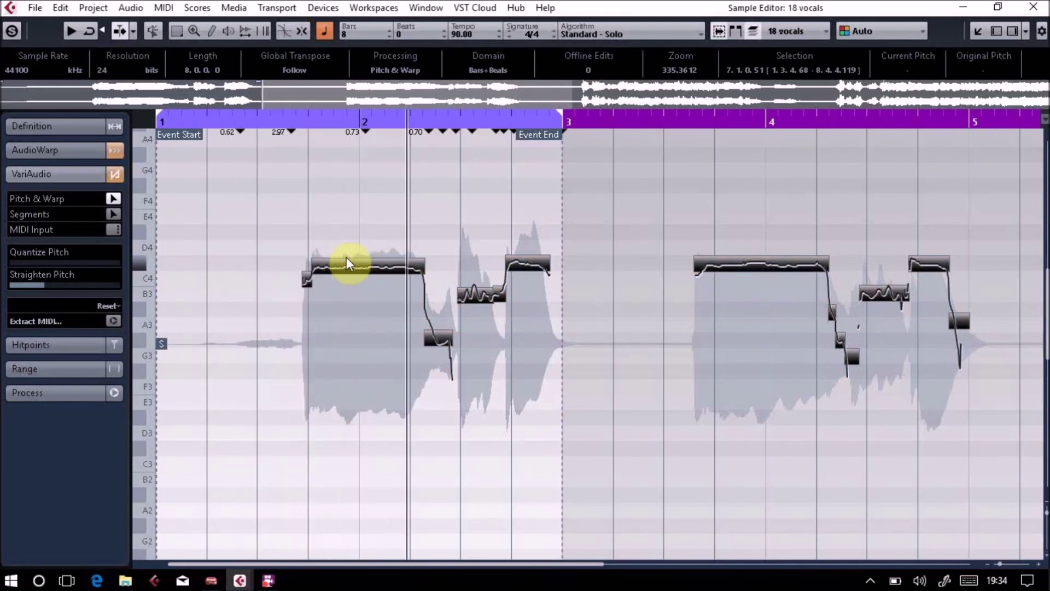
key("ctrl+z")
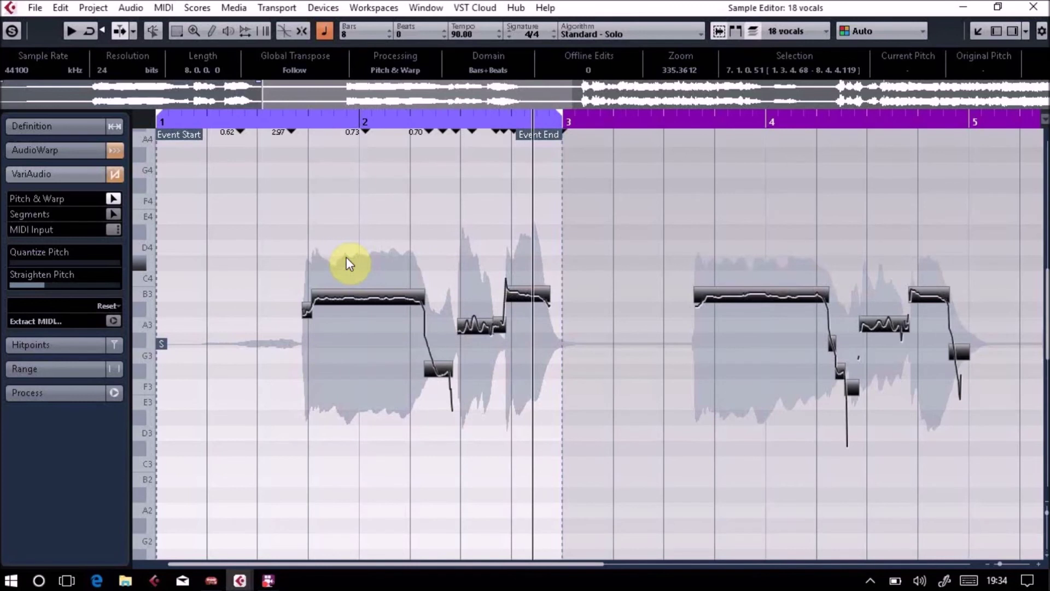
- Split the long B3 note and lower its second half to A3, then play it back
left_click(113, 215)
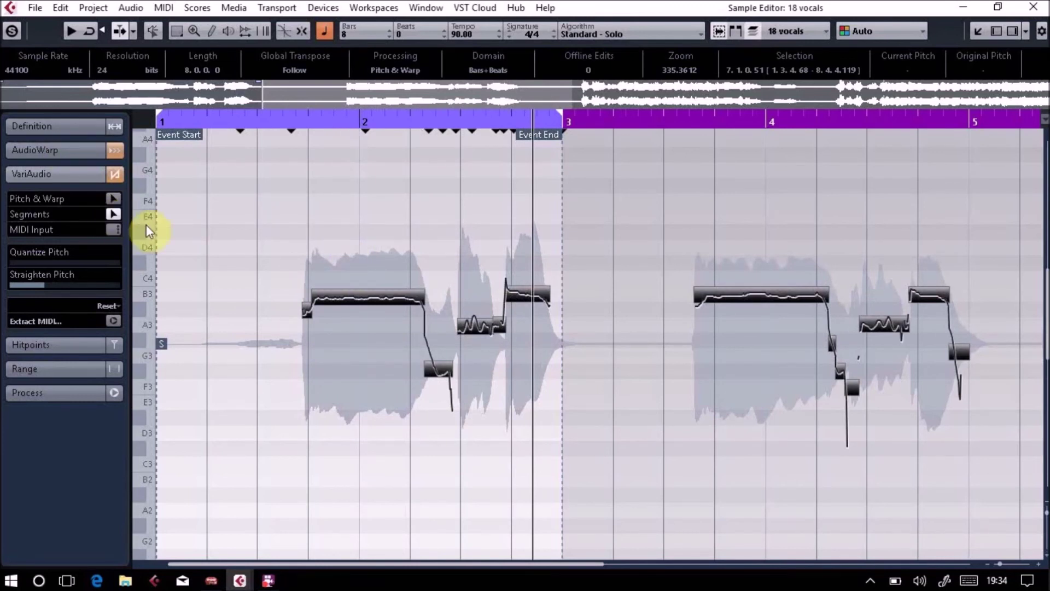
left_click(362, 304)
left_click(339, 307)
left_click(351, 306)
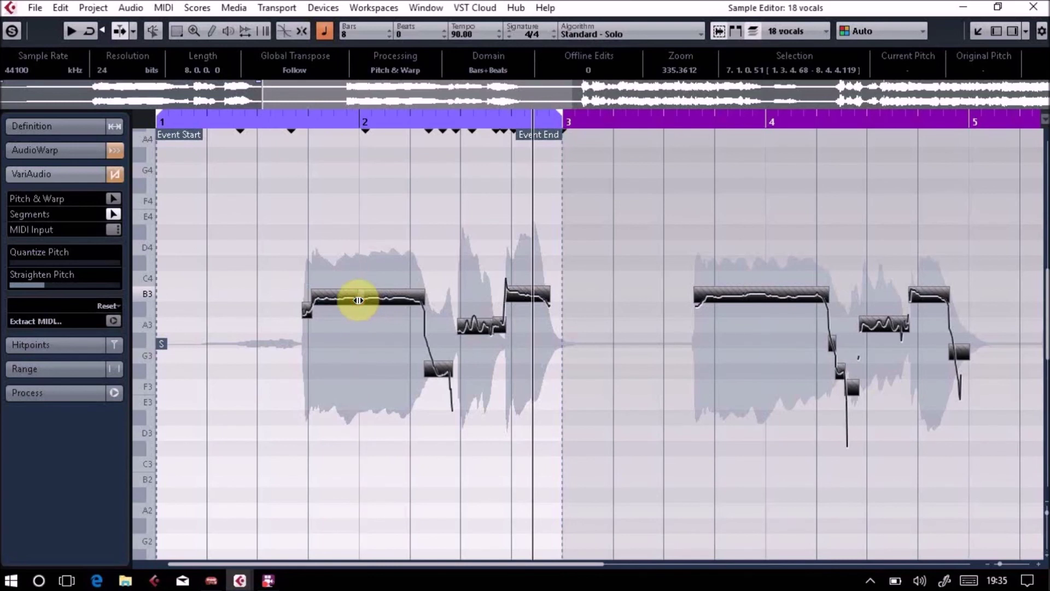
left_click(114, 199)
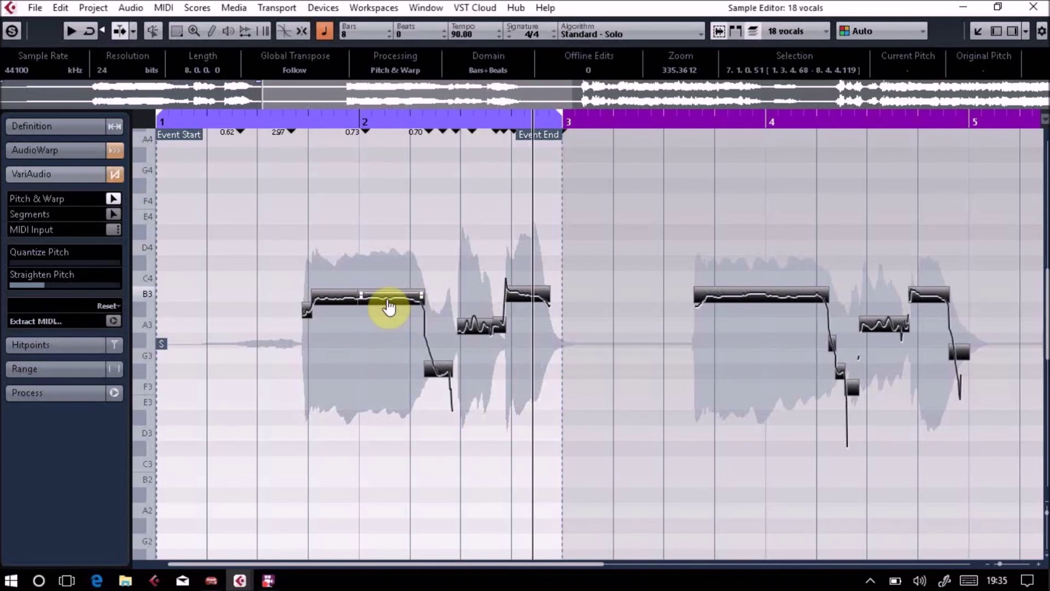
key("ctrl+a")
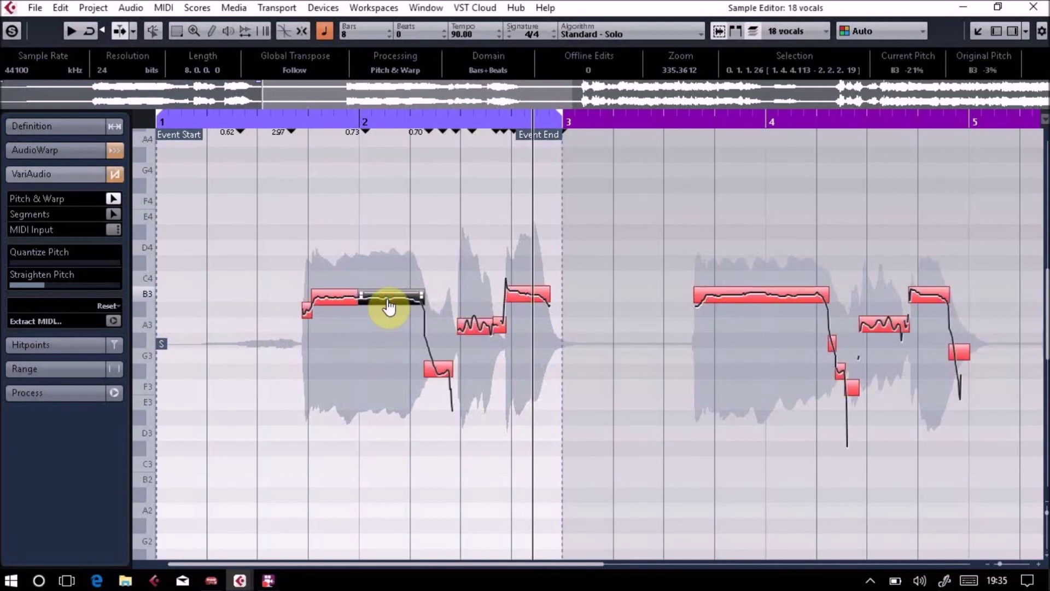
left_click_drag(384, 305, 393, 328)
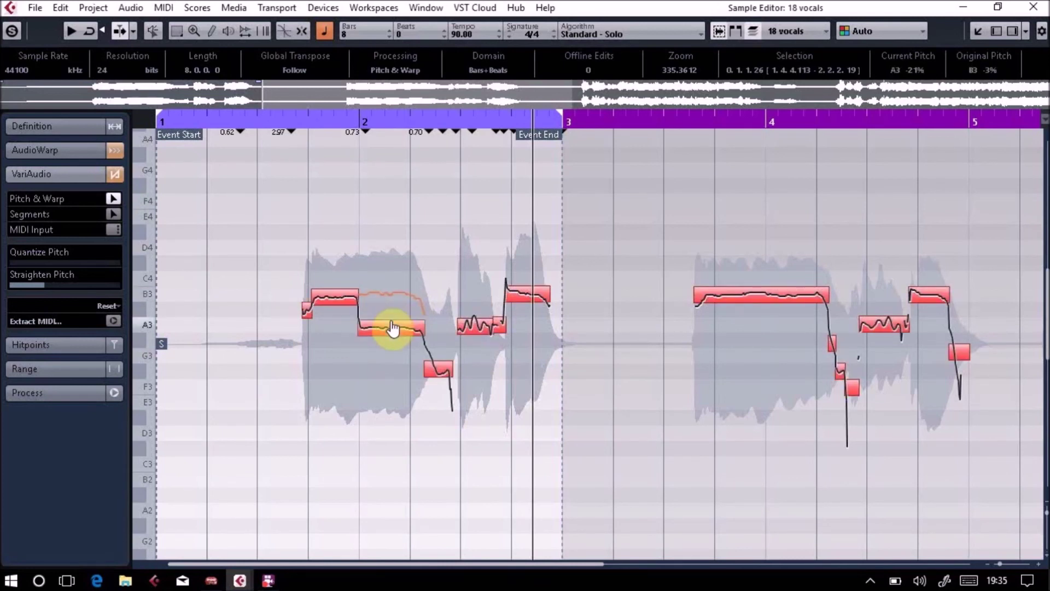
left_click_drag(293, 122, 277, 121)
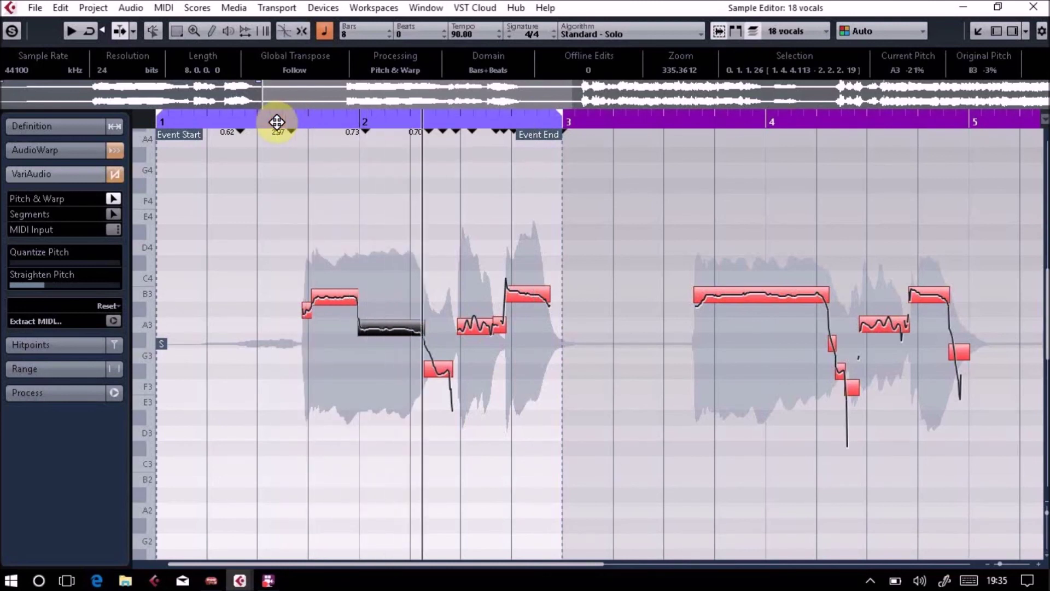
key("space")
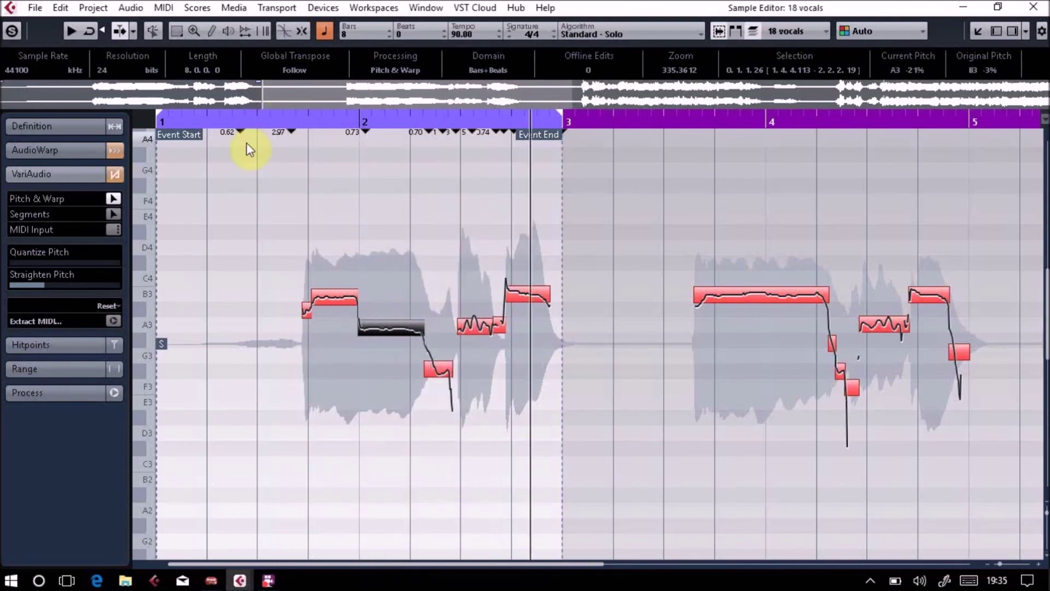
- Split the A3 note, raise its right half to B3, and play the new phrase
left_click(113, 213)
left_click(387, 333)
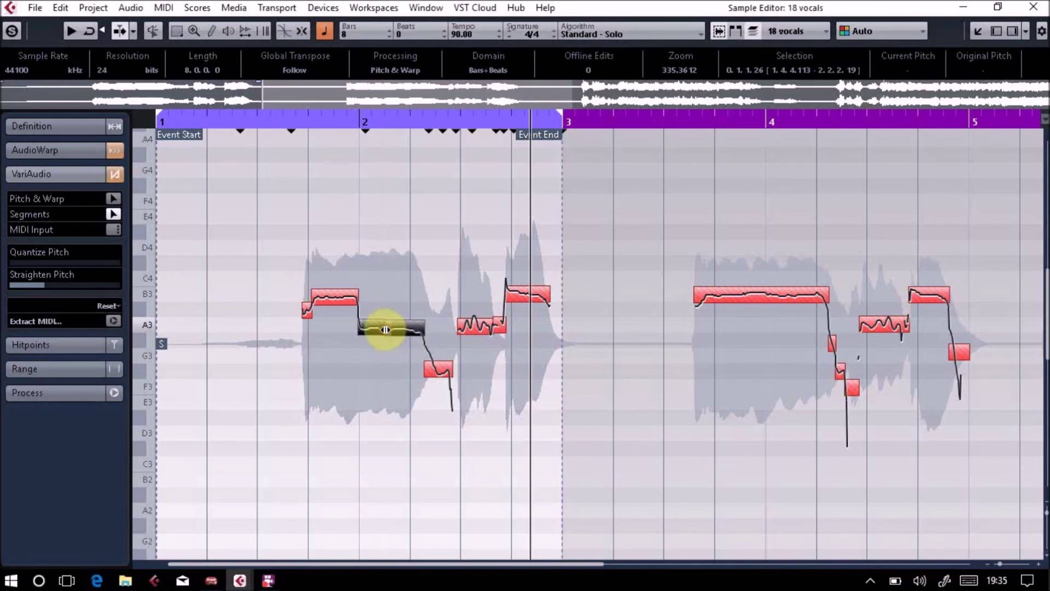
left_click(113, 200)
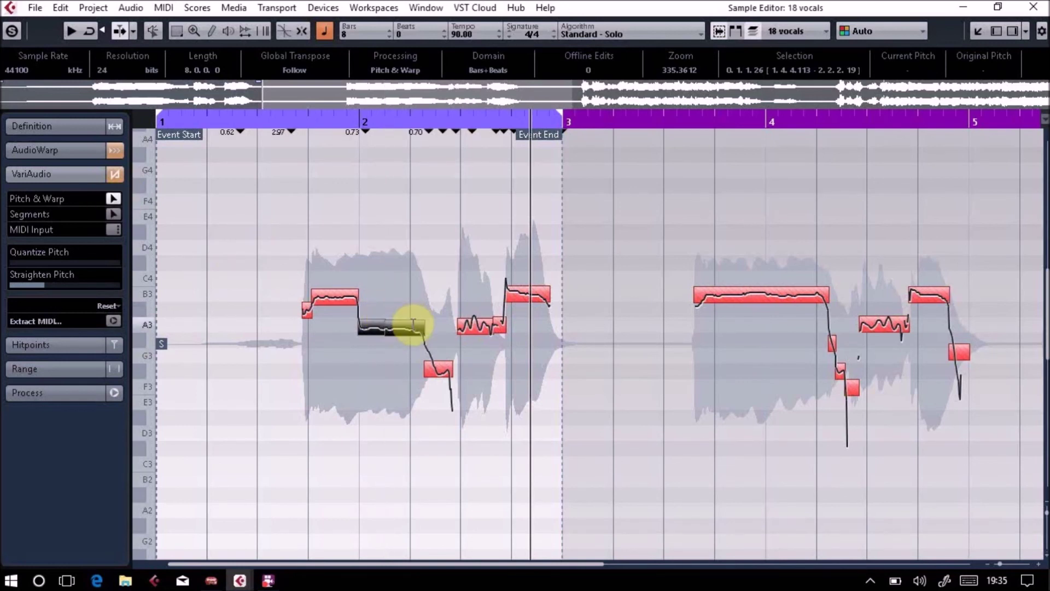
left_click(411, 335)
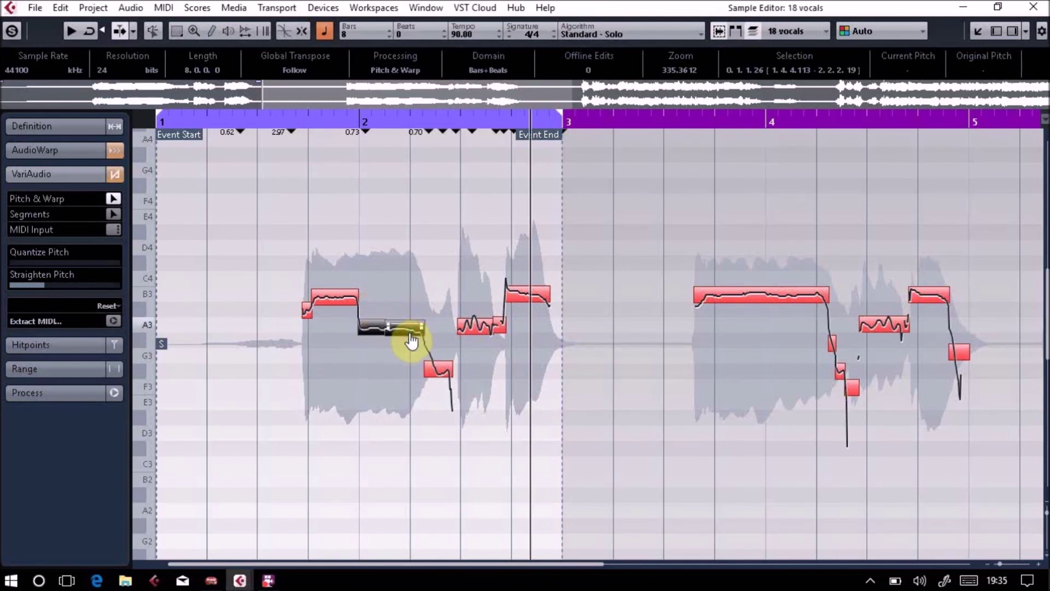
left_click(402, 350)
left_click_drag(405, 337, 403, 299)
left_click(282, 121)
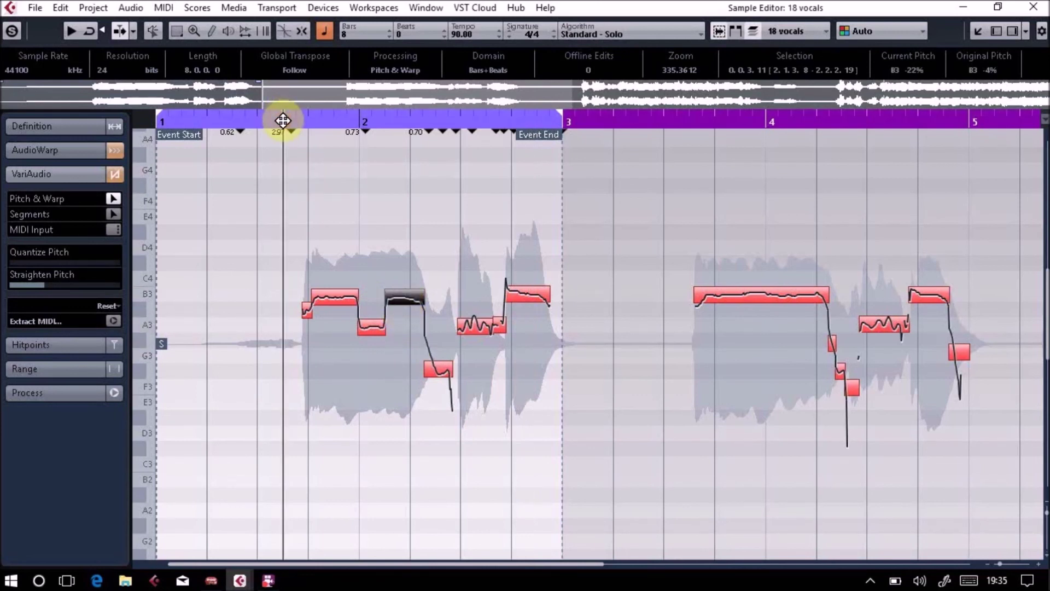
key("space")
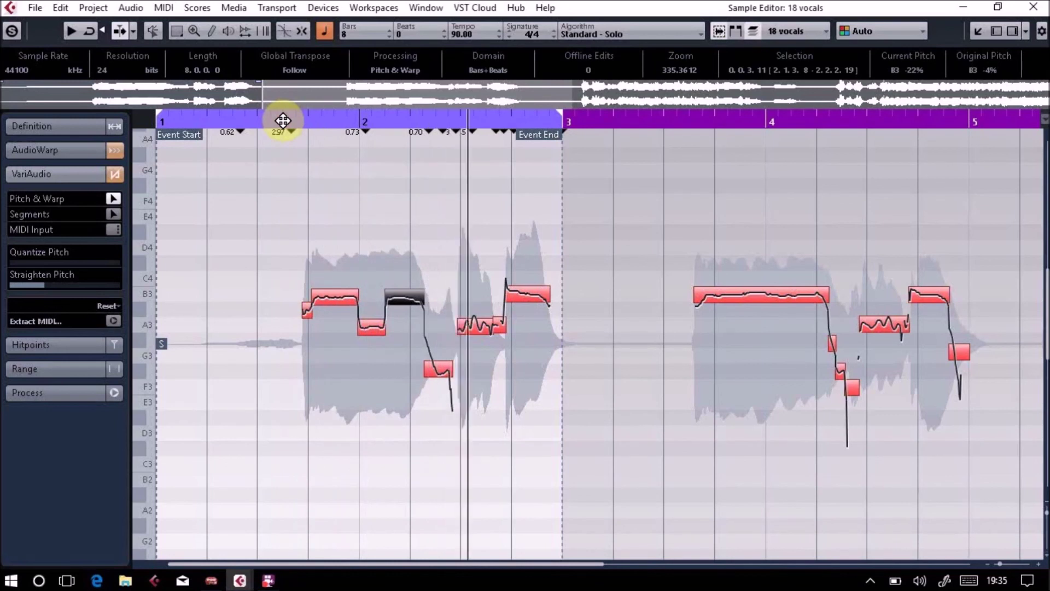